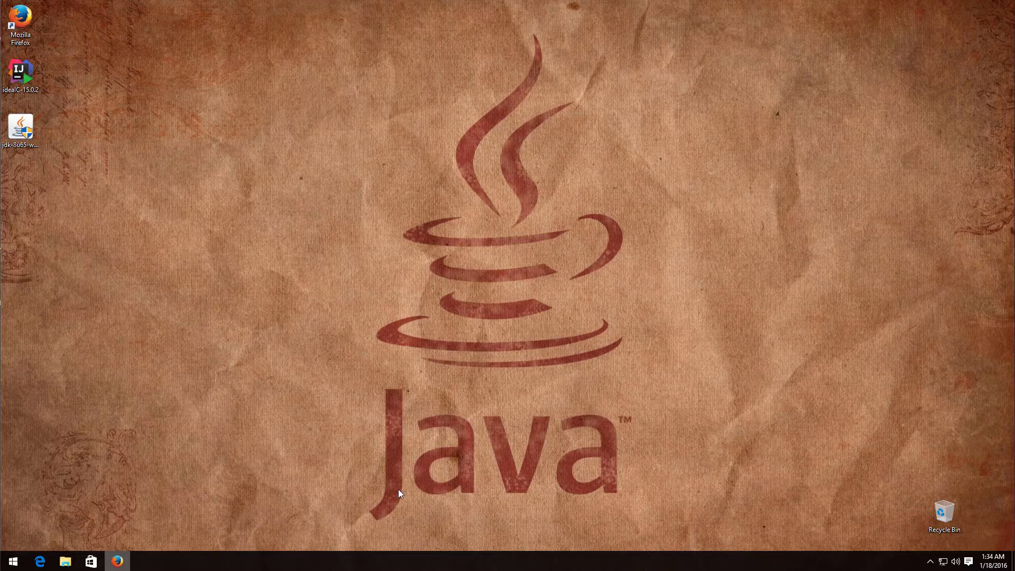
Switch to Firefox and look through the Java projects in the Apache Software Foundation's language index.
{"action": "left_click", "coordinate": [128, 568]}
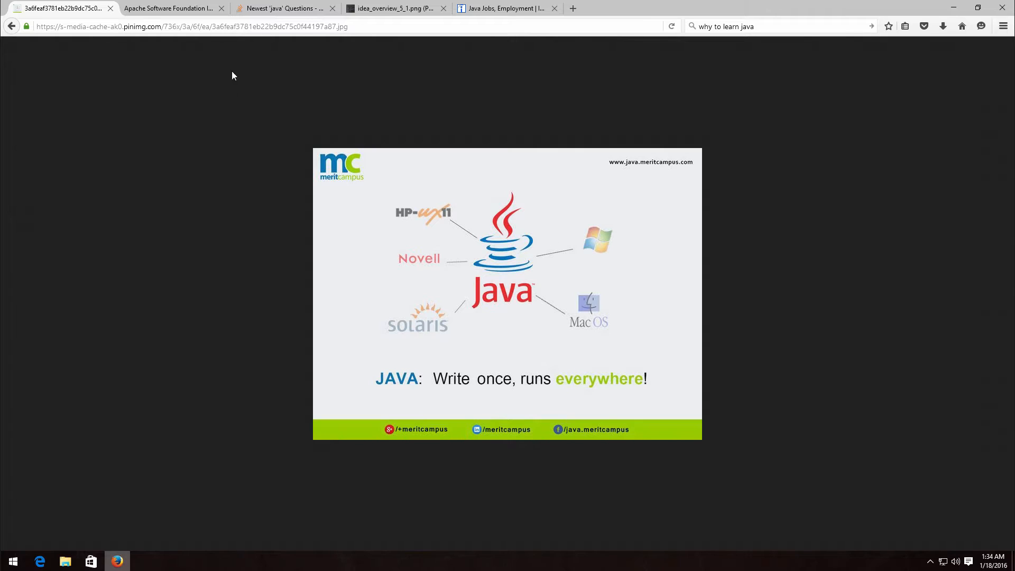
{"action": "left_click", "coordinate": [179, 10]}
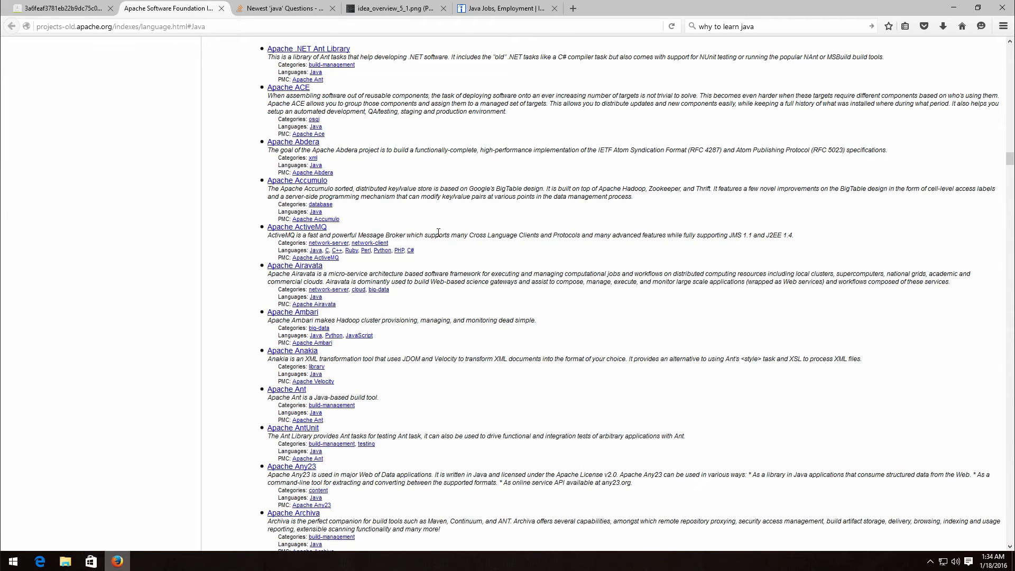
{"action": "scroll", "coordinate": [459, 250], "scroll_direction": "down", "scroll_amount": 2}
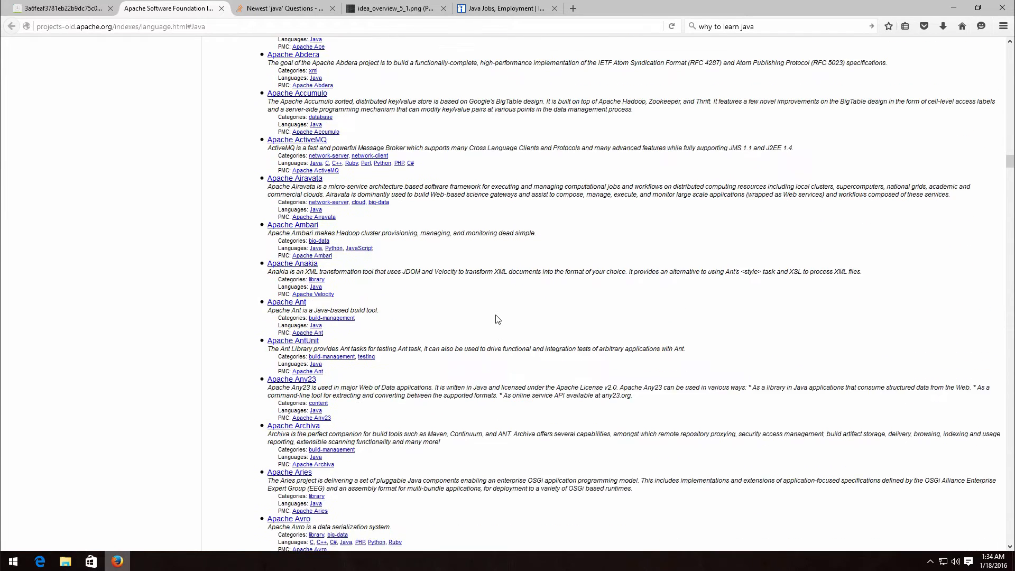
{"action": "scroll", "coordinate": [497, 319], "scroll_direction": "down", "scroll_amount": 20}
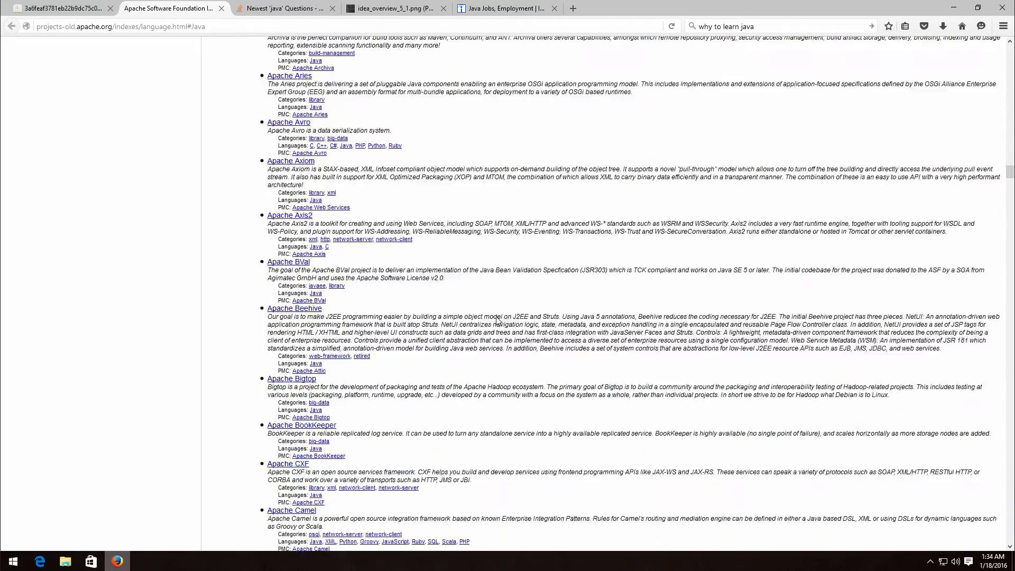
{"action": "scroll", "coordinate": [496, 320], "scroll_direction": "down", "scroll_amount": 10}
{"action": "scroll", "coordinate": [497, 320], "scroll_direction": "down", "scroll_amount": 10}
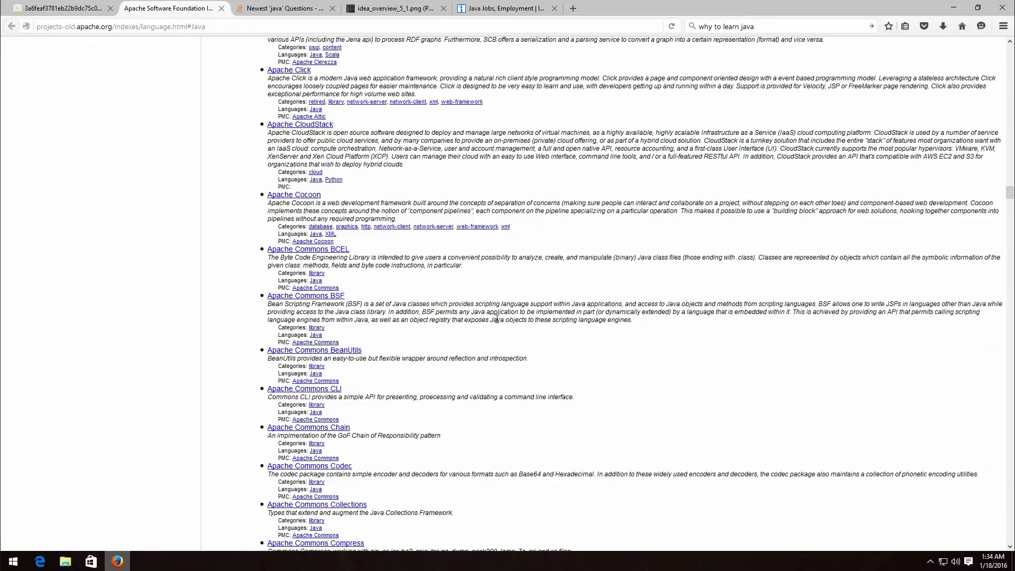
{"action": "scroll", "coordinate": [495, 338], "scroll_direction": "down", "scroll_amount": 10}
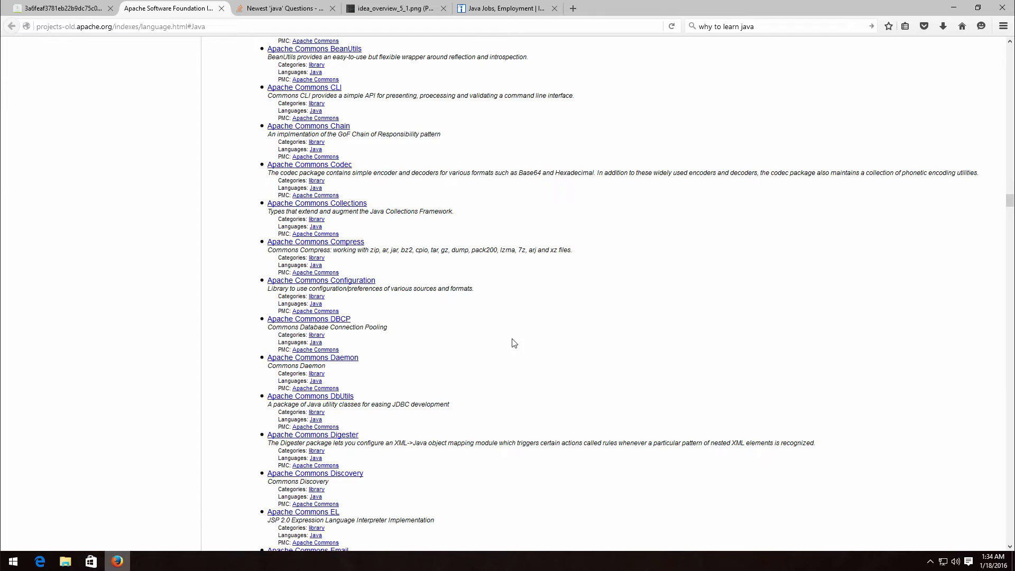
{"action": "scroll", "coordinate": [510, 338], "scroll_direction": "down", "scroll_amount": 8}
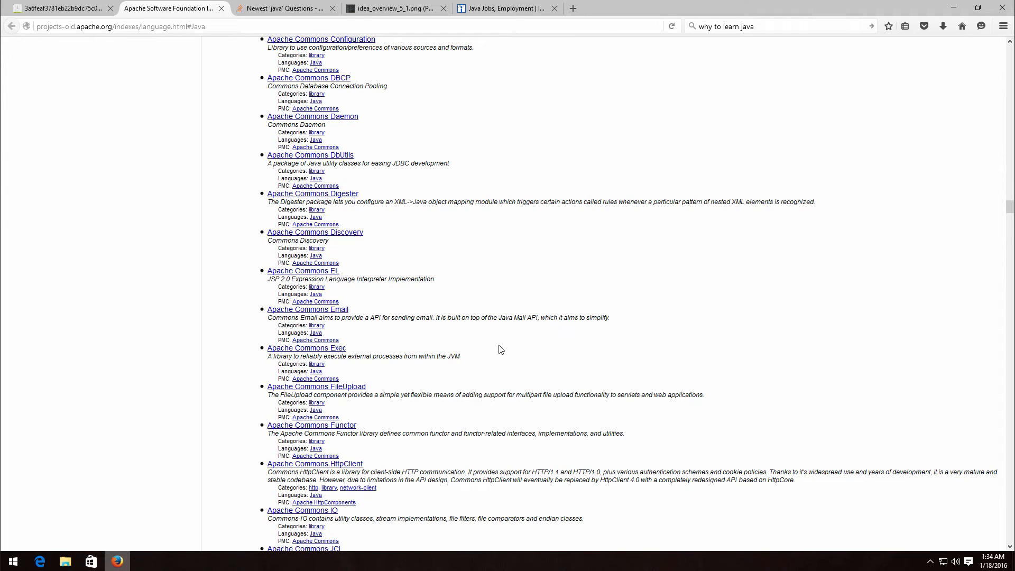
{"action": "scroll", "coordinate": [500, 349], "scroll_direction": "down", "scroll_amount": 8}
{"action": "scroll", "coordinate": [502, 351], "scroll_direction": "down", "scroll_amount": 20}
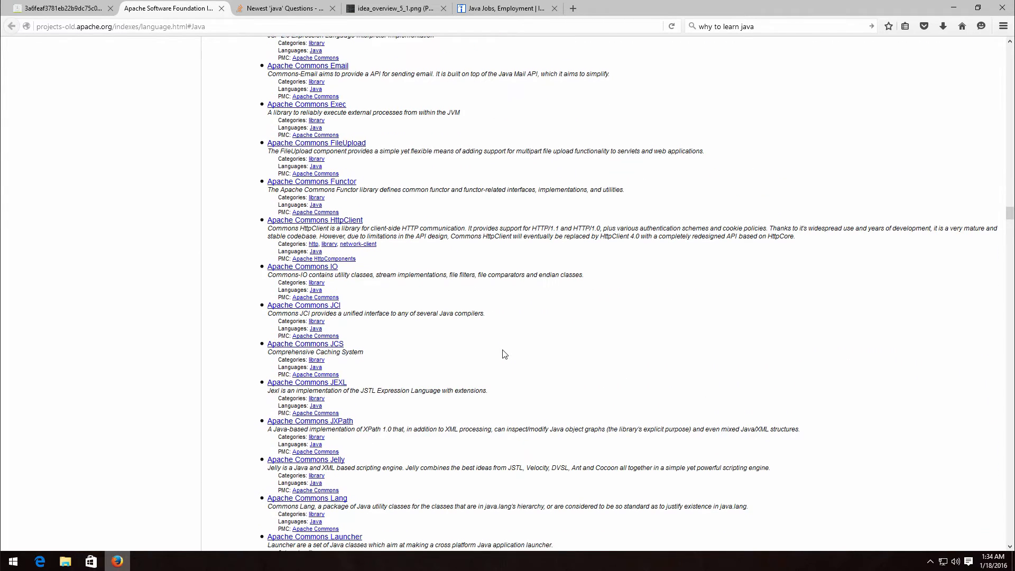
{"action": "scroll", "coordinate": [502, 349], "scroll_direction": "down", "scroll_amount": 12}
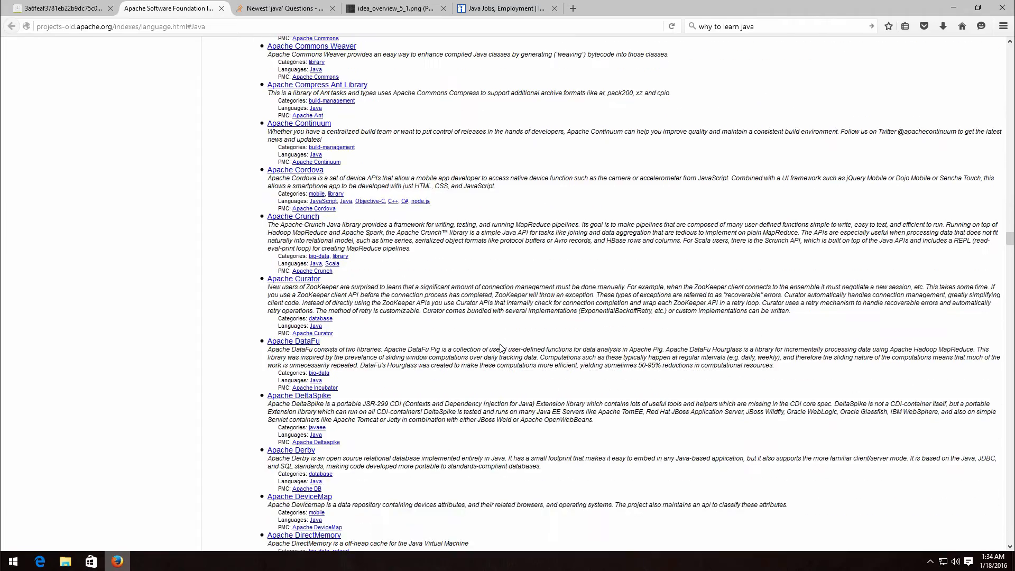
{"action": "scroll", "coordinate": [501, 348], "scroll_direction": "down", "scroll_amount": 20}
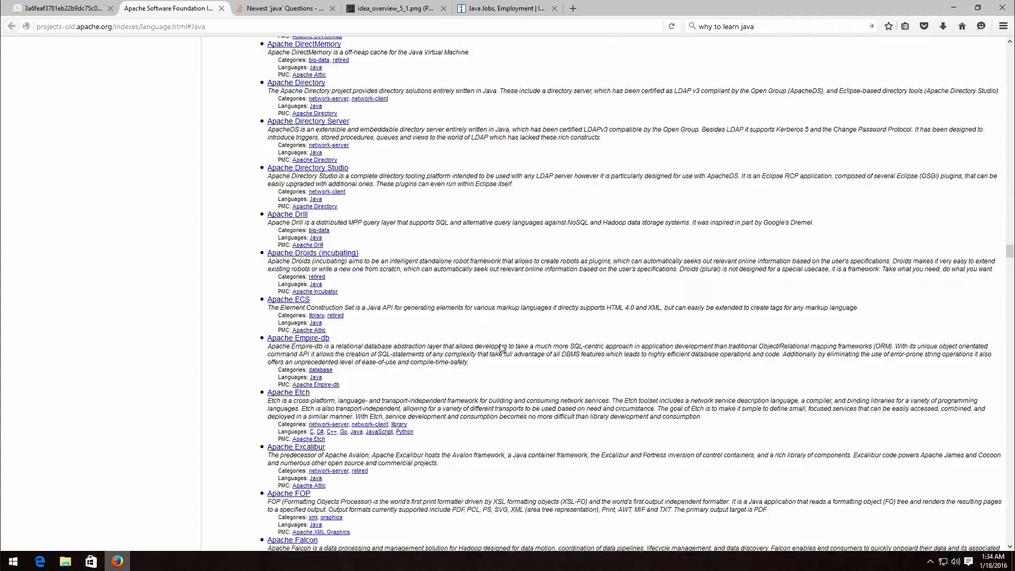
{"action": "scroll", "coordinate": [501, 347], "scroll_direction": "down", "scroll_amount": 12}
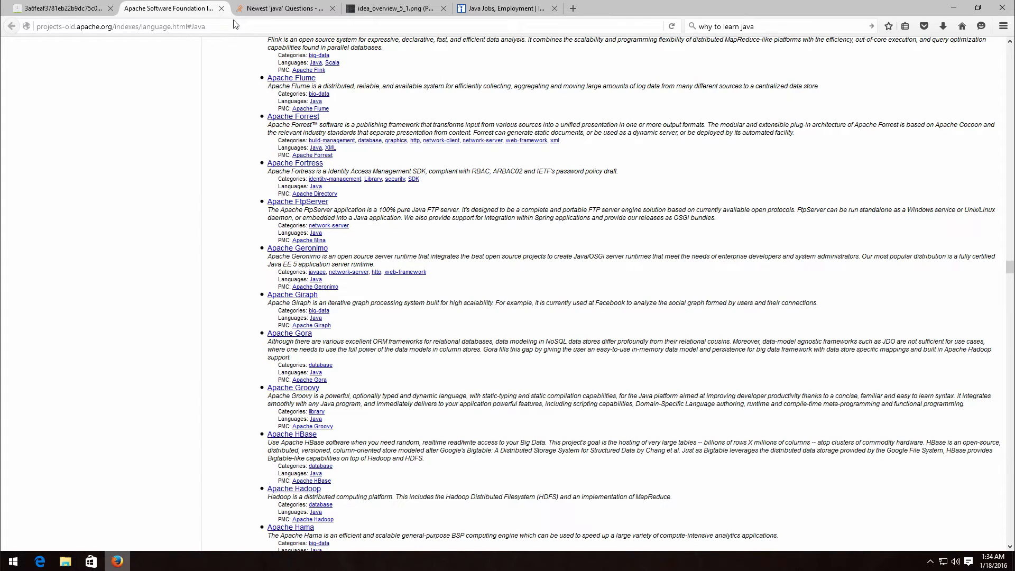
Check the number of Java-tagged questions on Stack Overflow and skim the newest ones.
{"action": "left_click", "coordinate": [259, 10]}
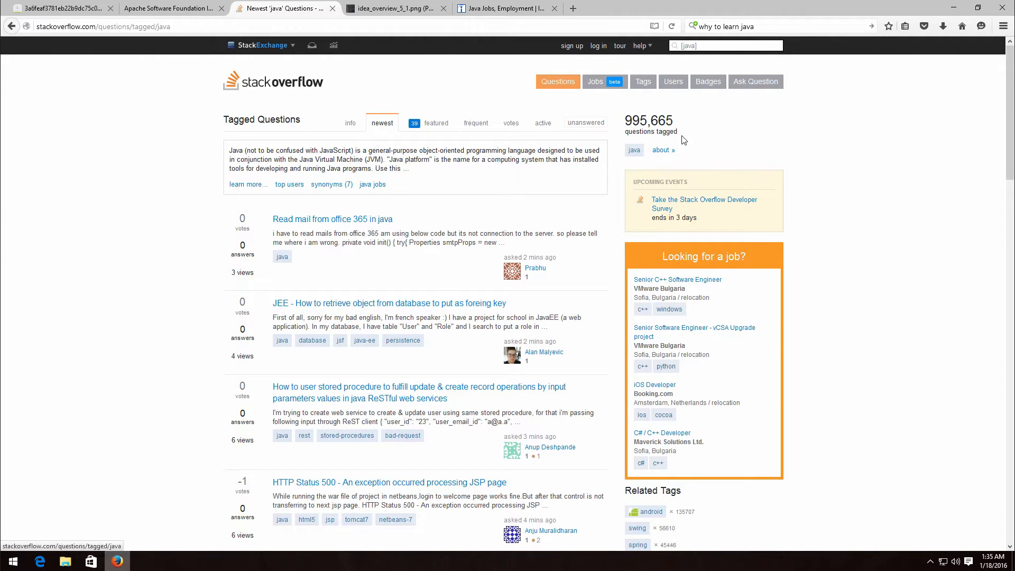
{"action": "left_click_drag", "start_coordinate": [693, 126], "coordinate": [628, 124]}
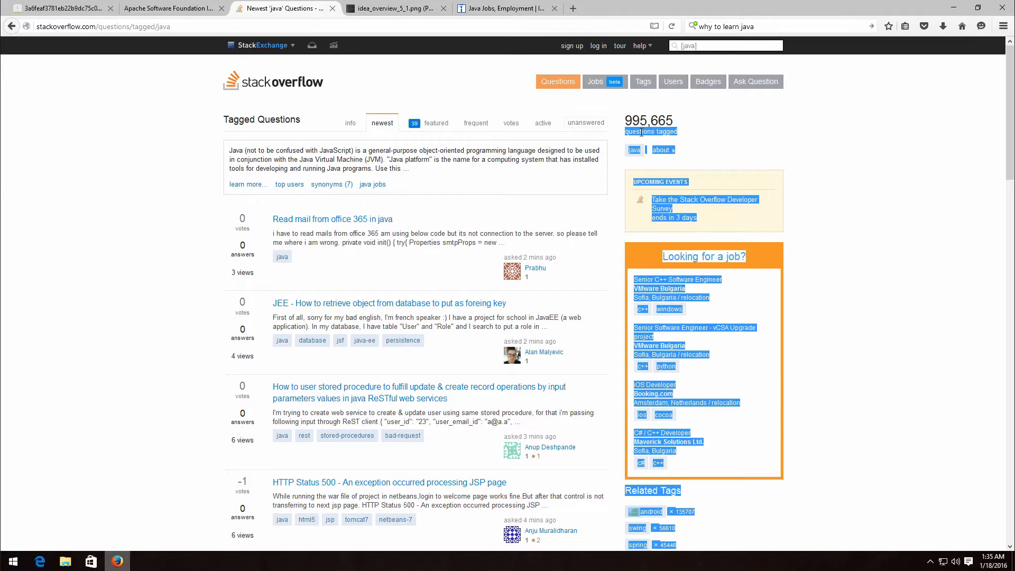
{"action": "left_click", "coordinate": [641, 132]}
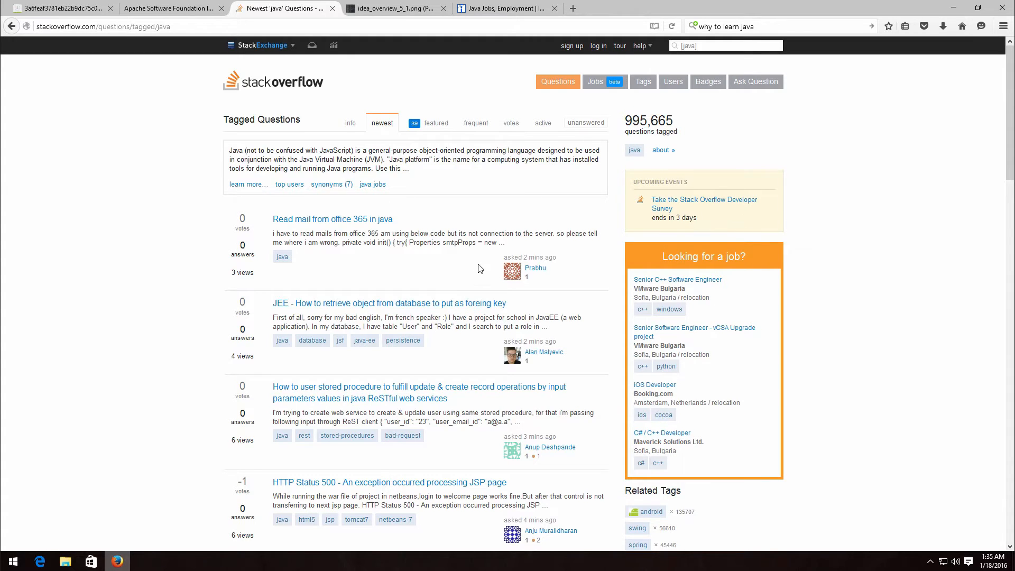
{"action": "scroll", "coordinate": [480, 281], "scroll_direction": "down", "scroll_amount": 5}
{"action": "scroll", "coordinate": [482, 293], "scroll_direction": "down", "scroll_amount": 7}
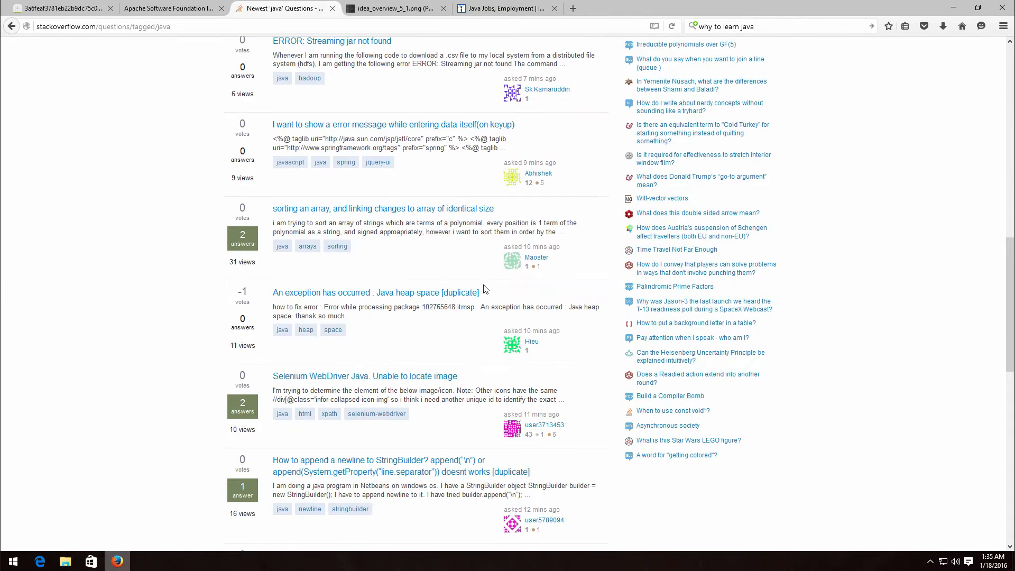
{"action": "scroll", "coordinate": [483, 289], "scroll_direction": "up", "scroll_amount": 15}
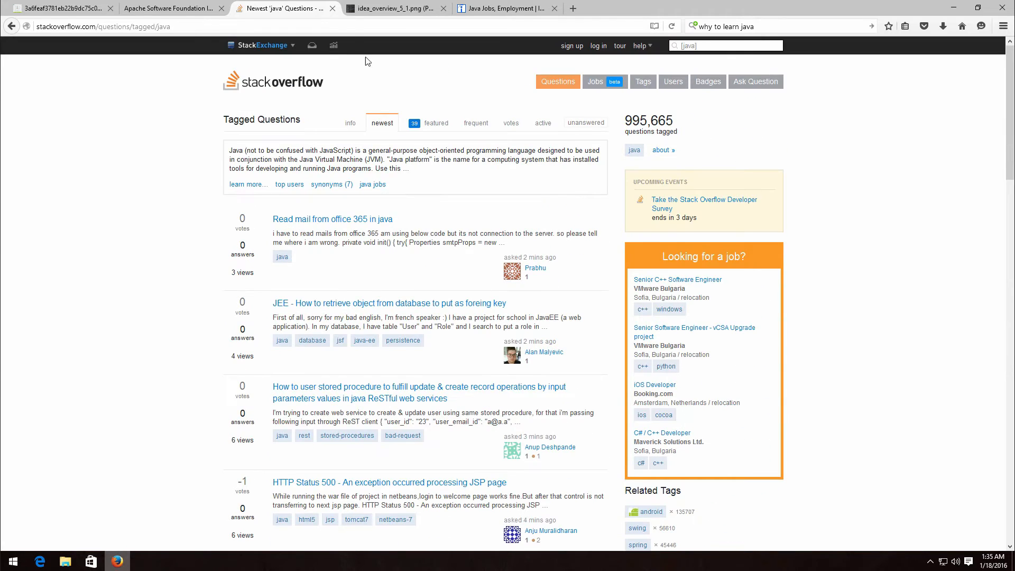
View the IntelliJ IDEA screenshot and highlight the total number of Java jobs on Indeed.
{"action": "left_click", "coordinate": [394, 9]}
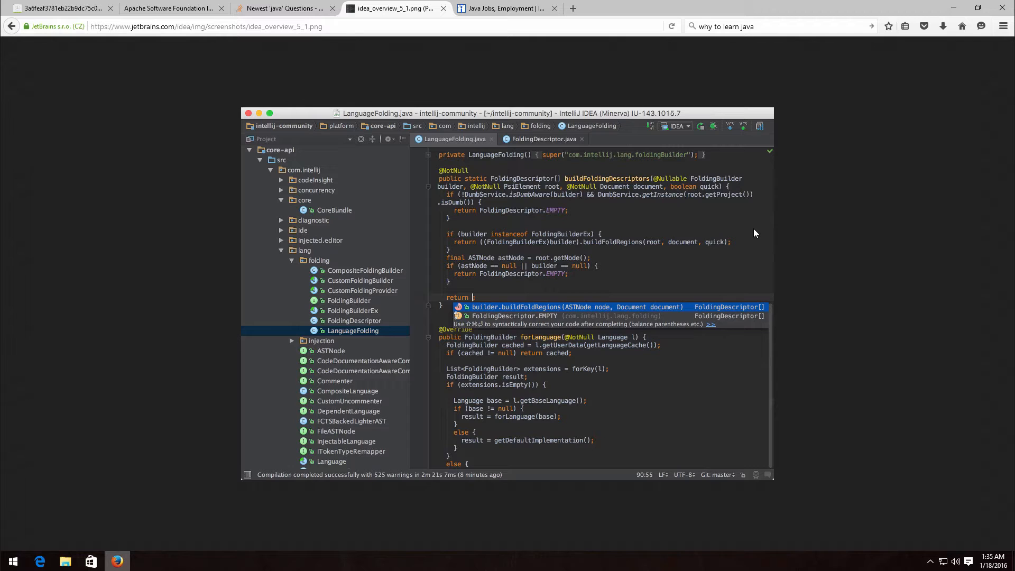
{"action": "left_click", "coordinate": [484, 11]}
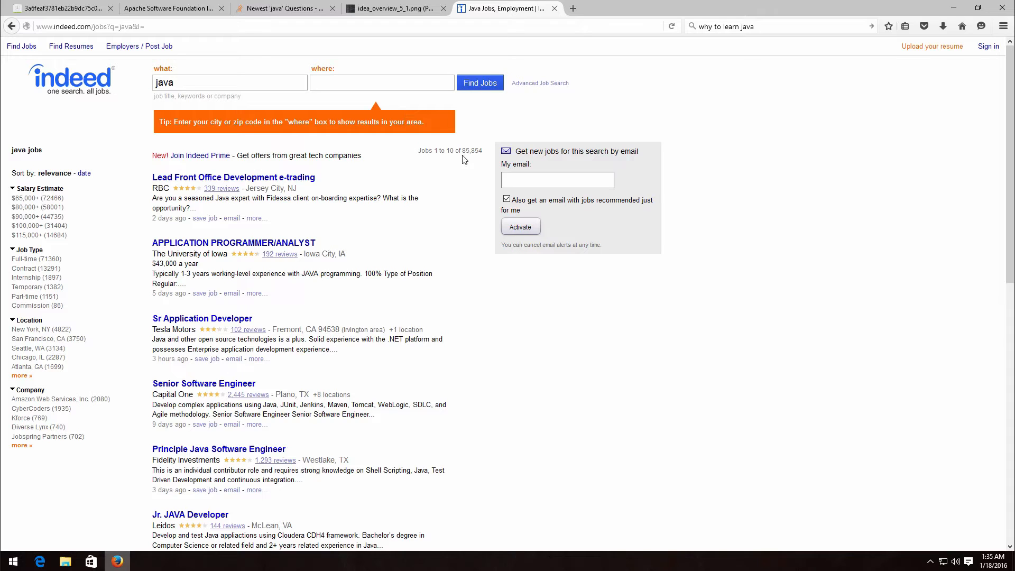
{"action": "left_click_drag", "start_coordinate": [476, 152], "coordinate": [463, 152]}
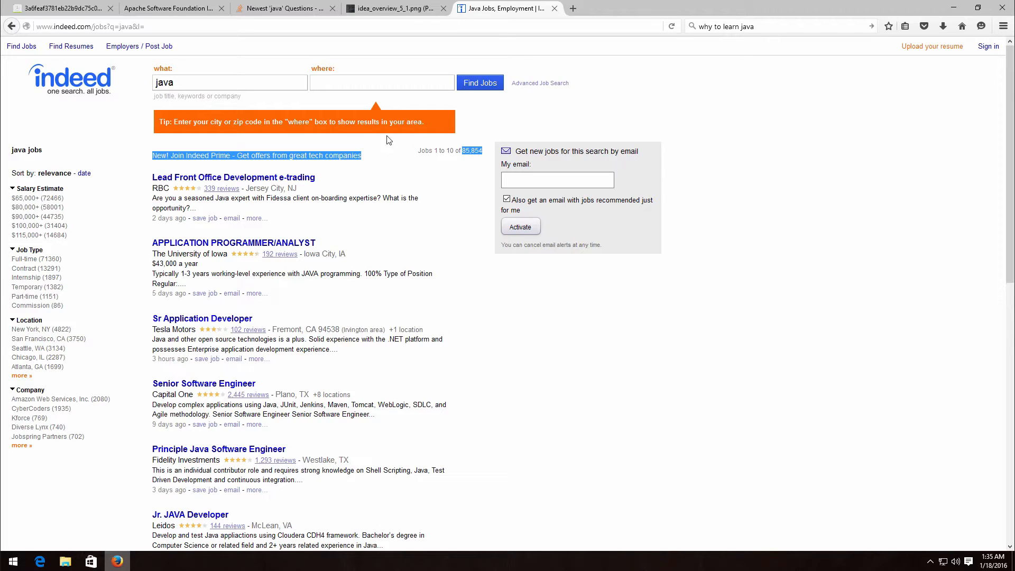
{"action": "left_click_drag", "start_coordinate": [483, 153], "coordinate": [462, 154]}
Close the browser with all its open tabs and search the web from a fresh window for "download jdk".
{"action": "left_click", "coordinate": [1003, 8]}
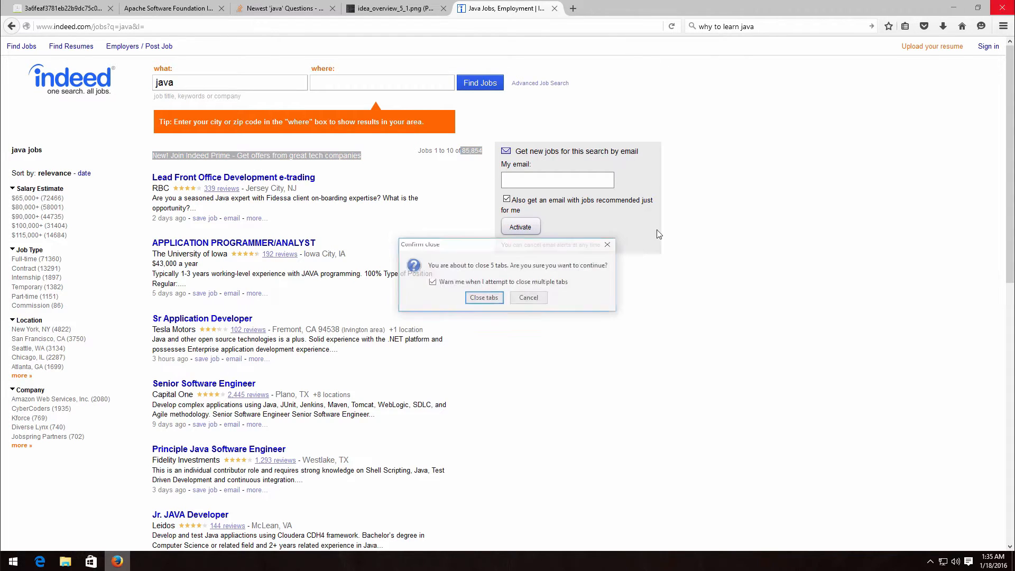
{"action": "left_click", "coordinate": [484, 298]}
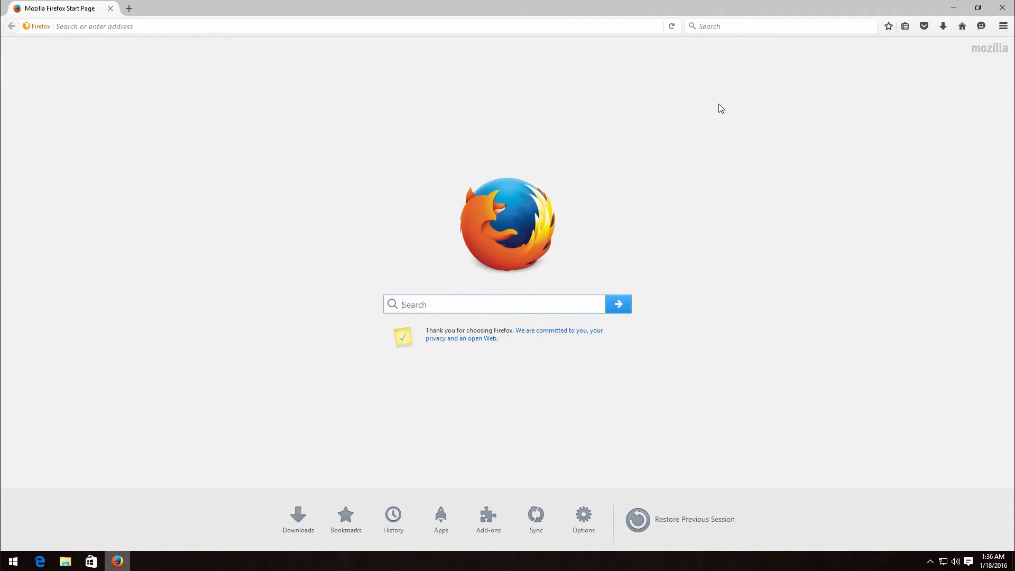
{"action": "left_click", "coordinate": [724, 25]}
{"action": "type", "text": "down"}
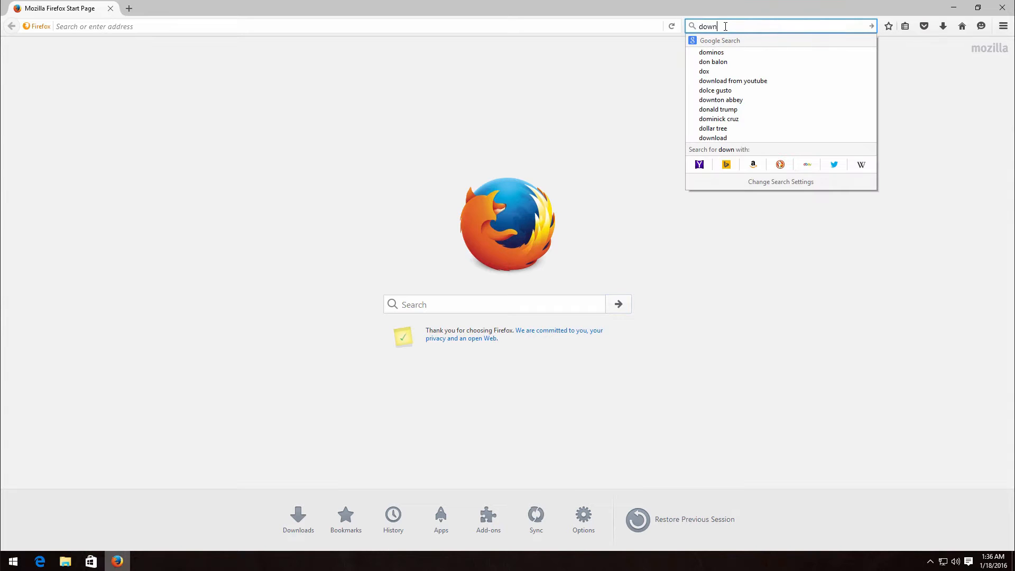
{"action": "type", "text": "load jdk"}
{"action": "key", "text": "Return"}
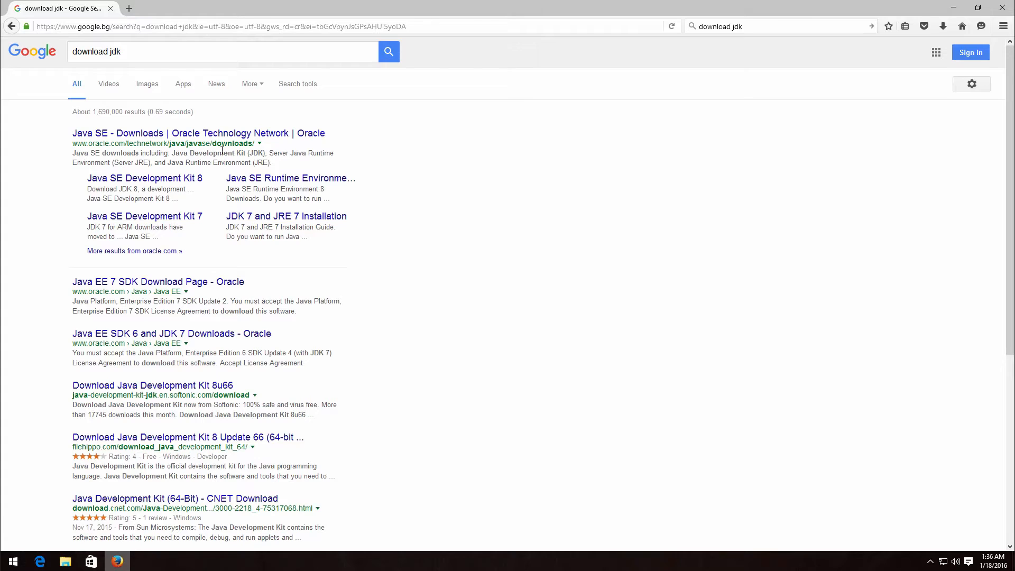
{"action": "left_click", "coordinate": [121, 564]}
{"action": "left_click", "coordinate": [119, 562]}
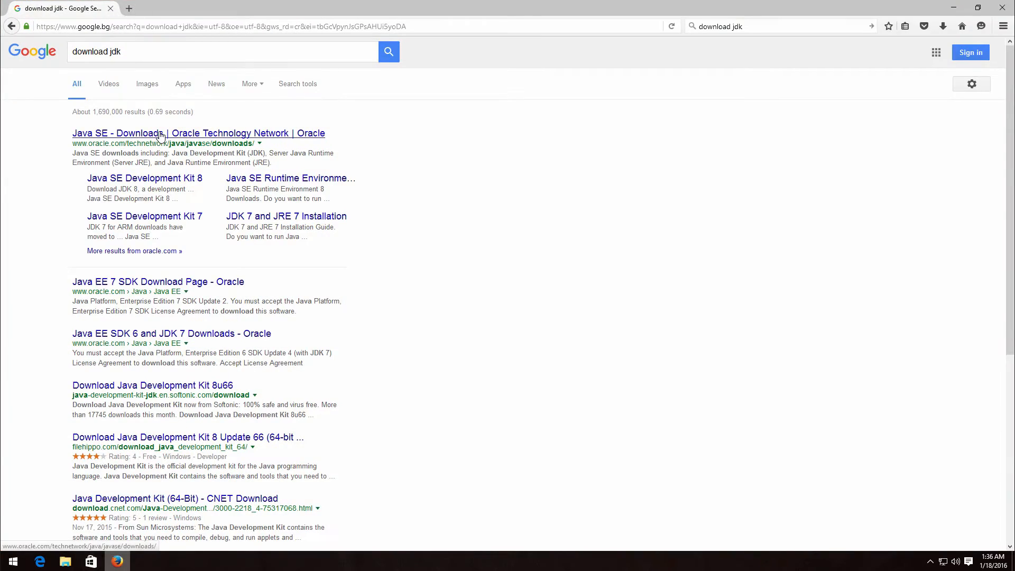
Go to Oracle's Java SE Downloads page, accept its cookies and open the JDK download page.
{"action": "left_click", "coordinate": [188, 133]}
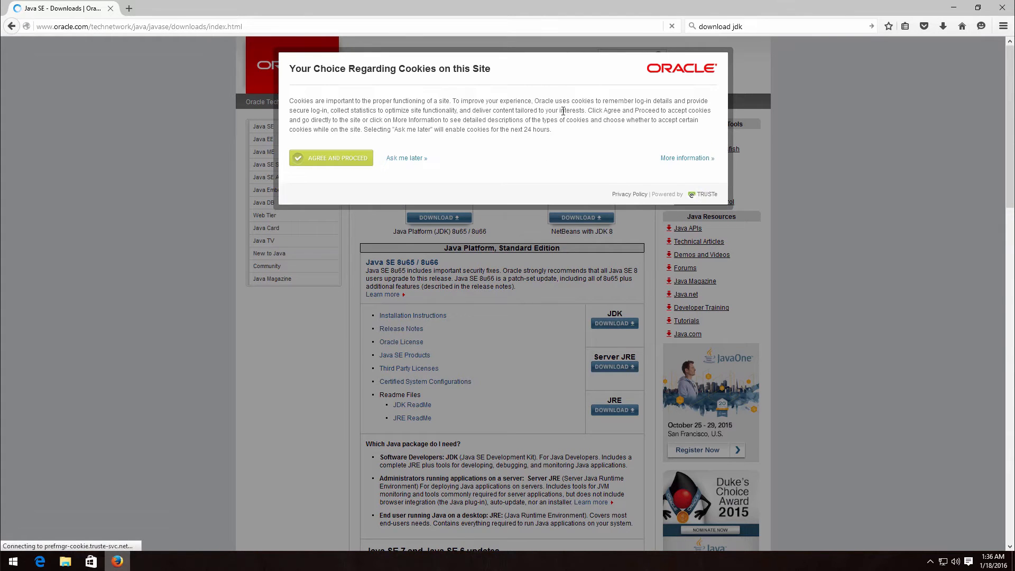
{"action": "left_click", "coordinate": [329, 159]}
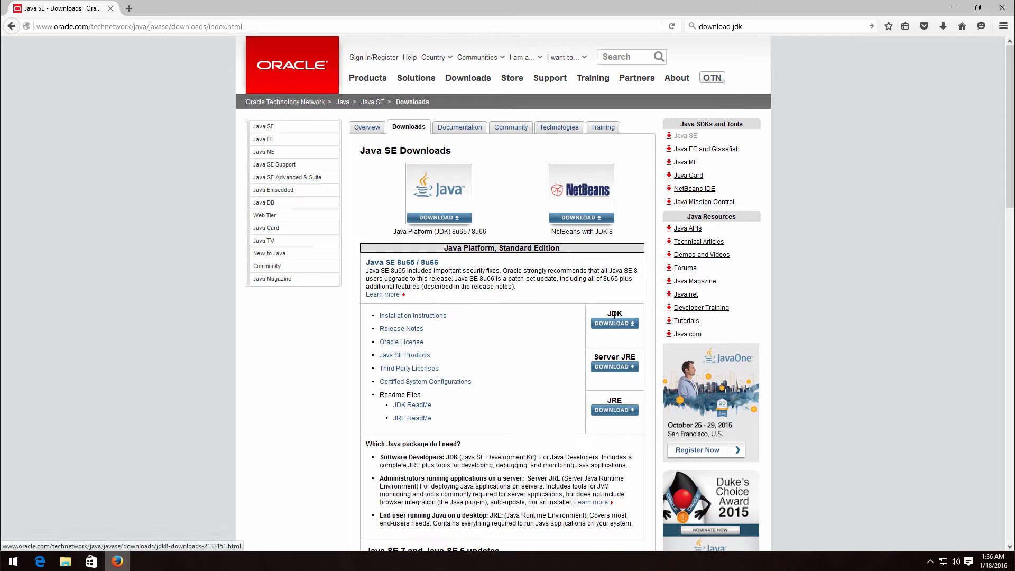
{"action": "left_click_drag", "start_coordinate": [623, 312], "coordinate": [608, 321]}
{"action": "left_click", "coordinate": [609, 322]}
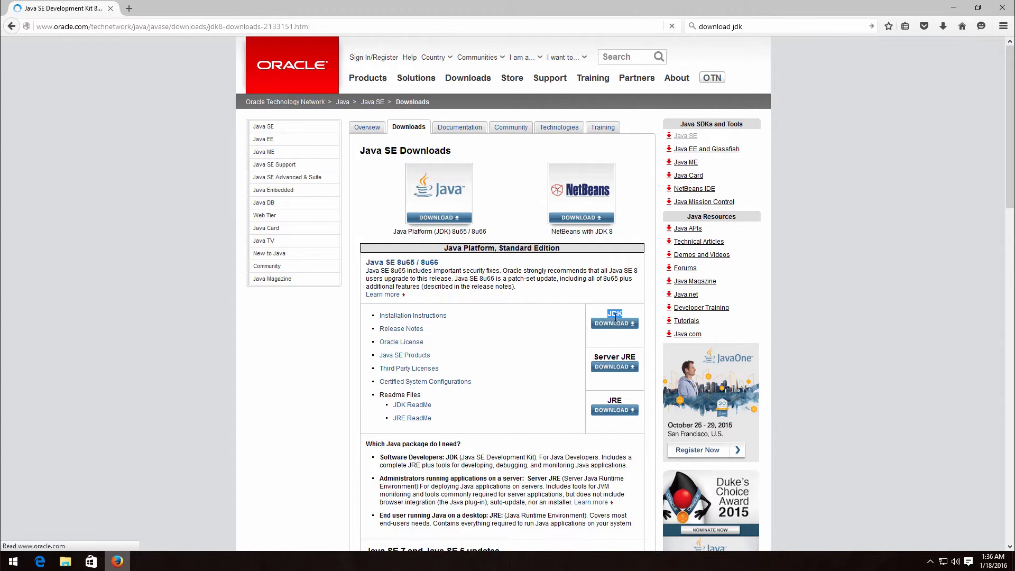
Look over the Windows packages of Java SE Development Kit 8u65 and close the download page.
{"action": "left_click_drag", "start_coordinate": [494, 410], "coordinate": [536, 420]}
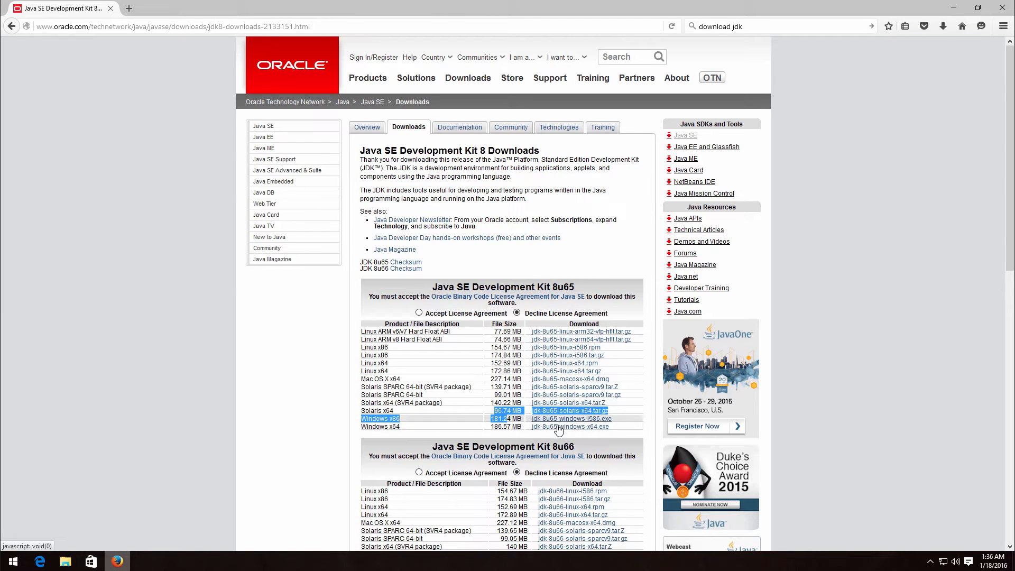
{"action": "left_click", "coordinate": [505, 386]}
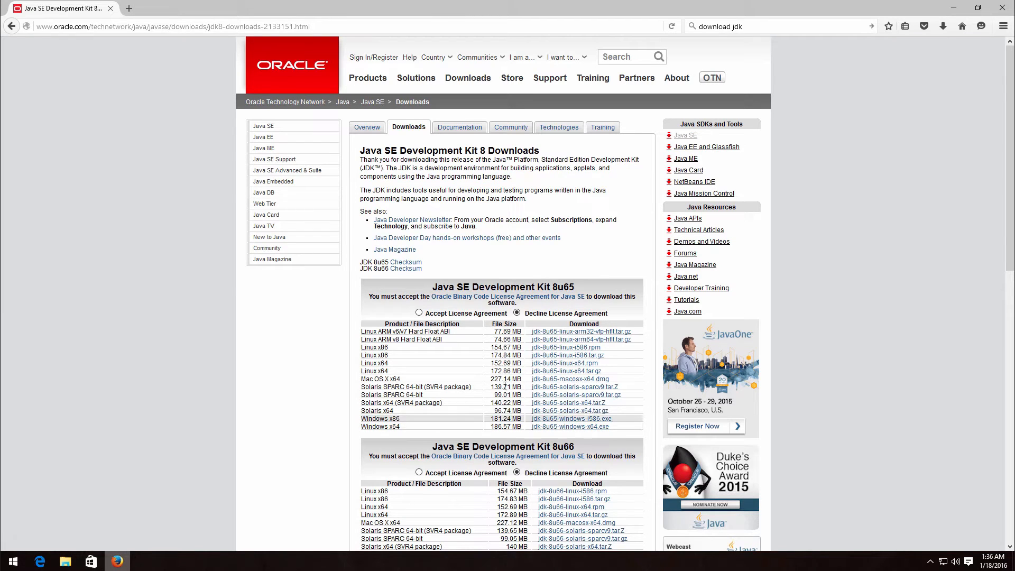
{"action": "left_click", "coordinate": [110, 9]}
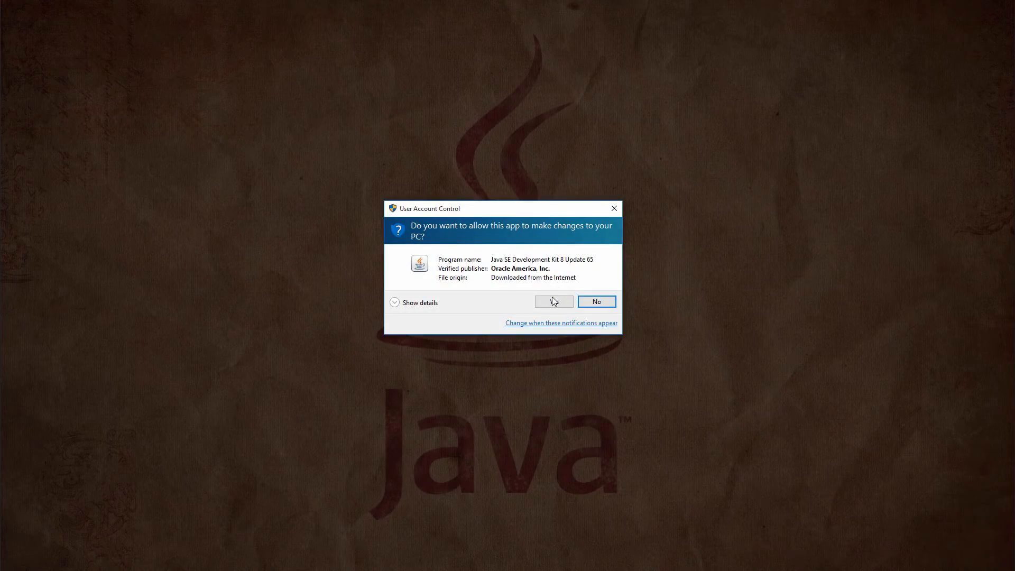
Start installing Java SE Development Kit 8 Update 65 with the default features and folder, and move the progress window aside.
{"action": "left_click", "coordinate": [552, 298]}
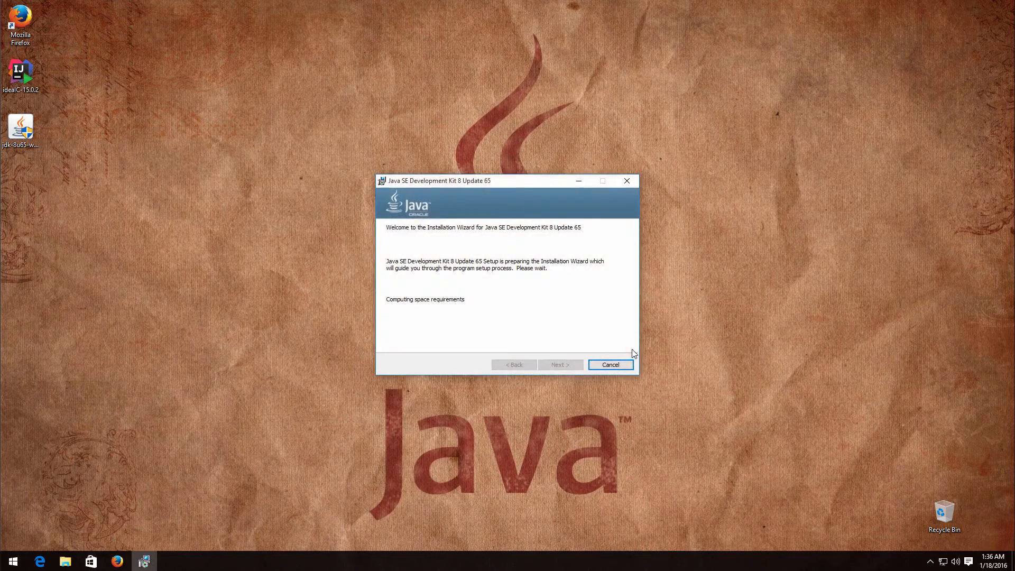
{"action": "left_click", "coordinate": [559, 366]}
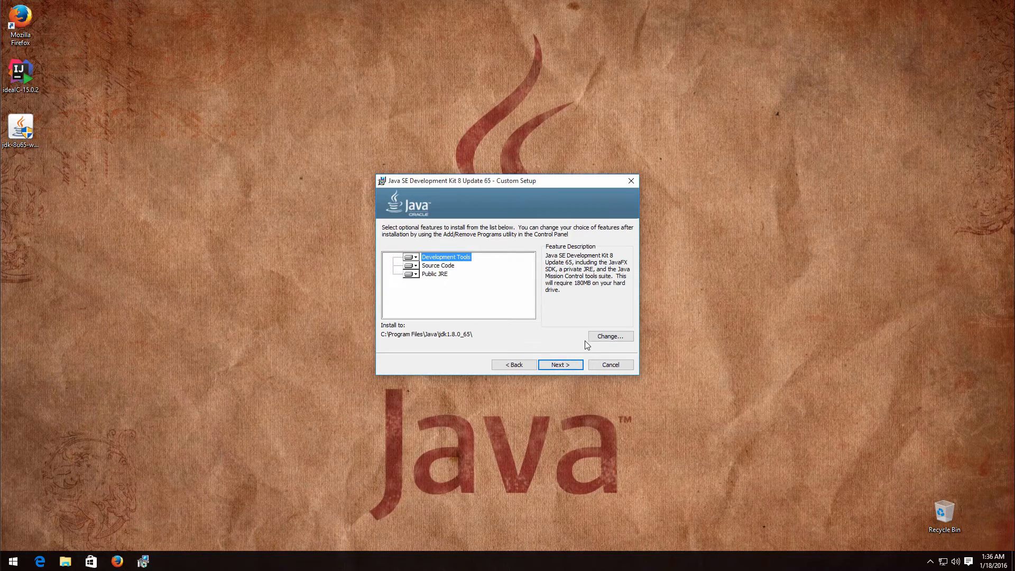
{"action": "left_click", "coordinate": [561, 365]}
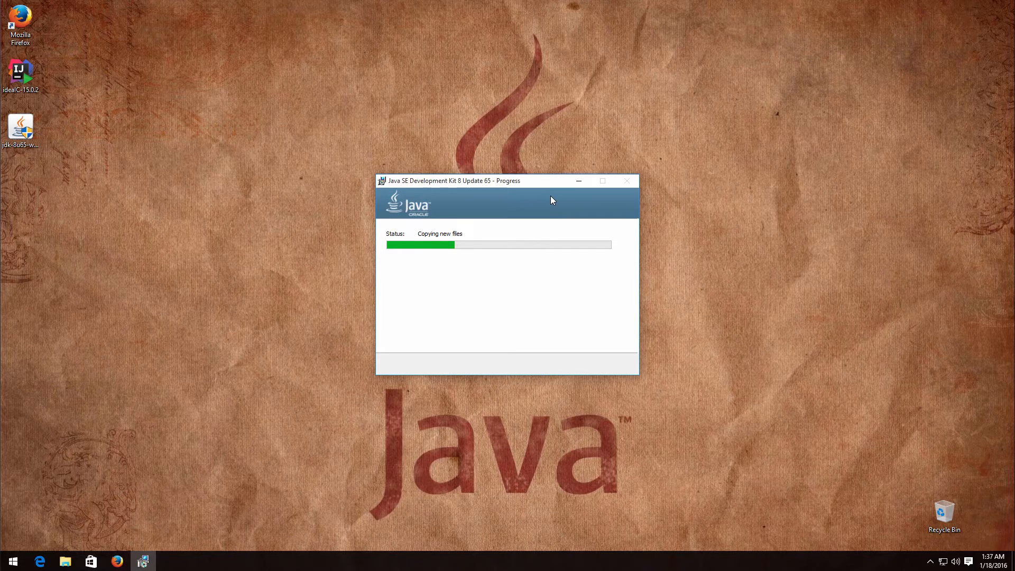
{"action": "left_click_drag", "start_coordinate": [550, 181], "coordinate": [632, 171]}
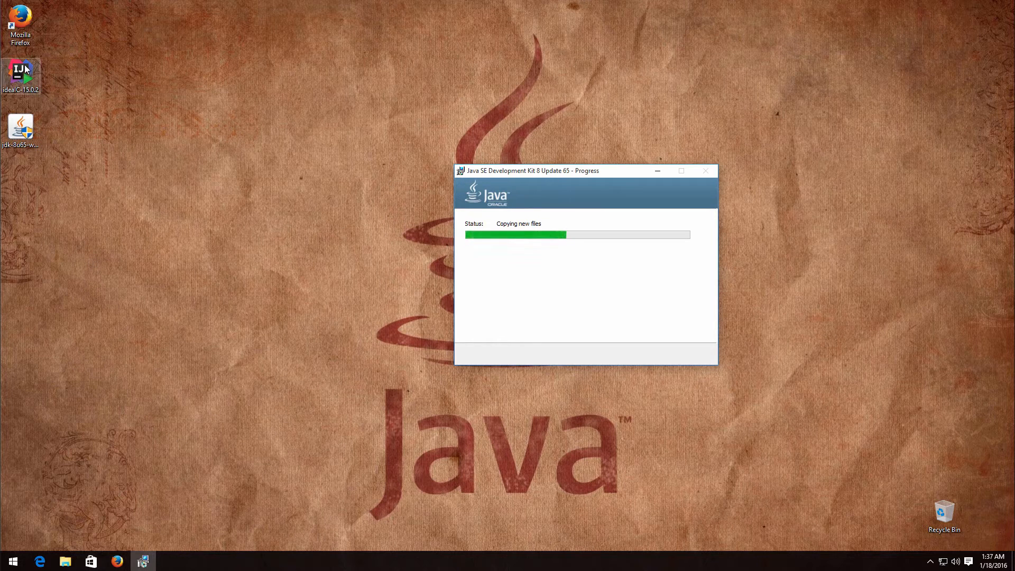
{"action": "left_click", "coordinate": [7, 71]}
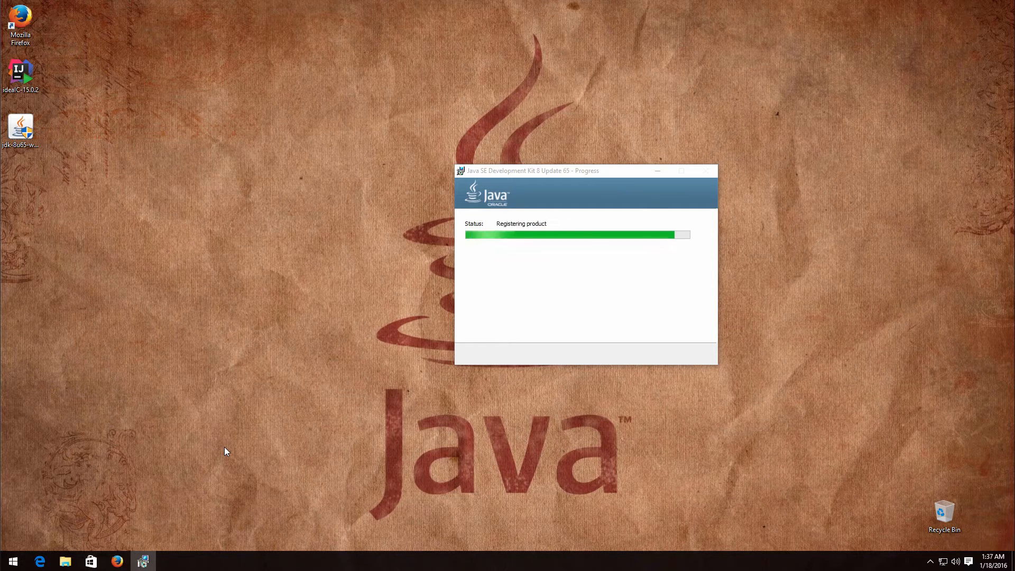
Switch to Firefox and search the web for "intellij download".
{"action": "left_click", "coordinate": [117, 561]}
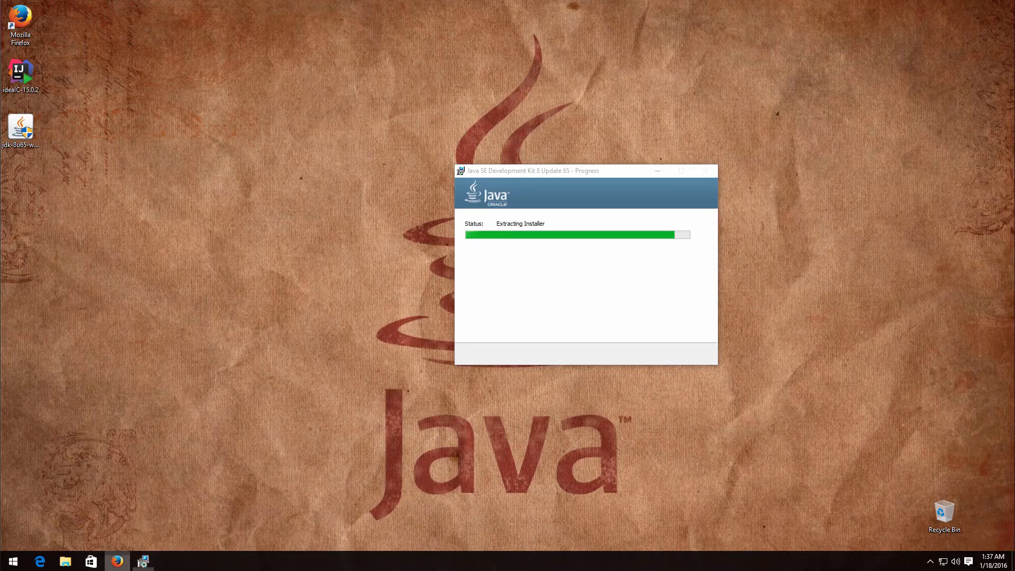
{"action": "left_click", "coordinate": [116, 561]}
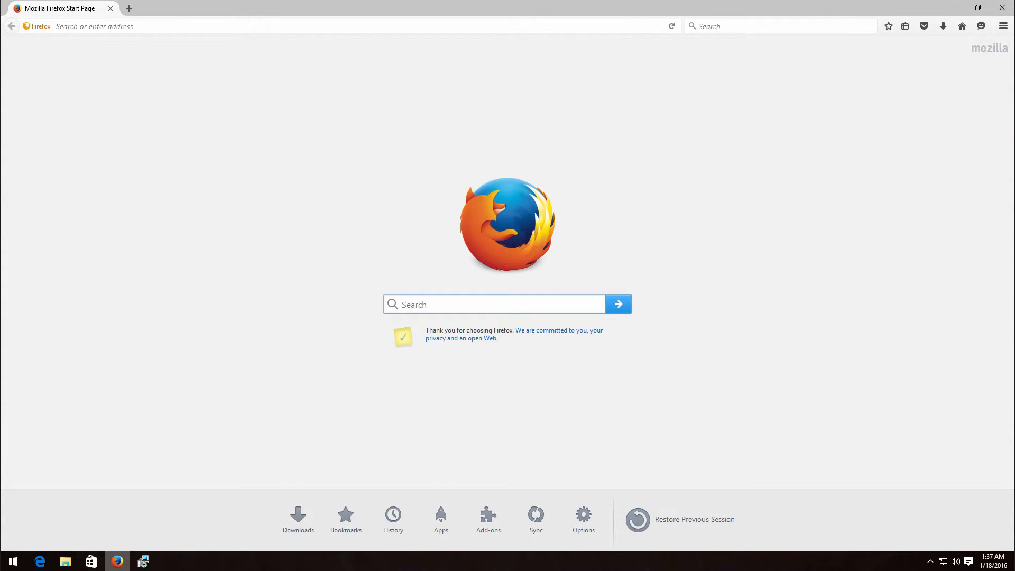
{"action": "type", "text": "intellij down"}
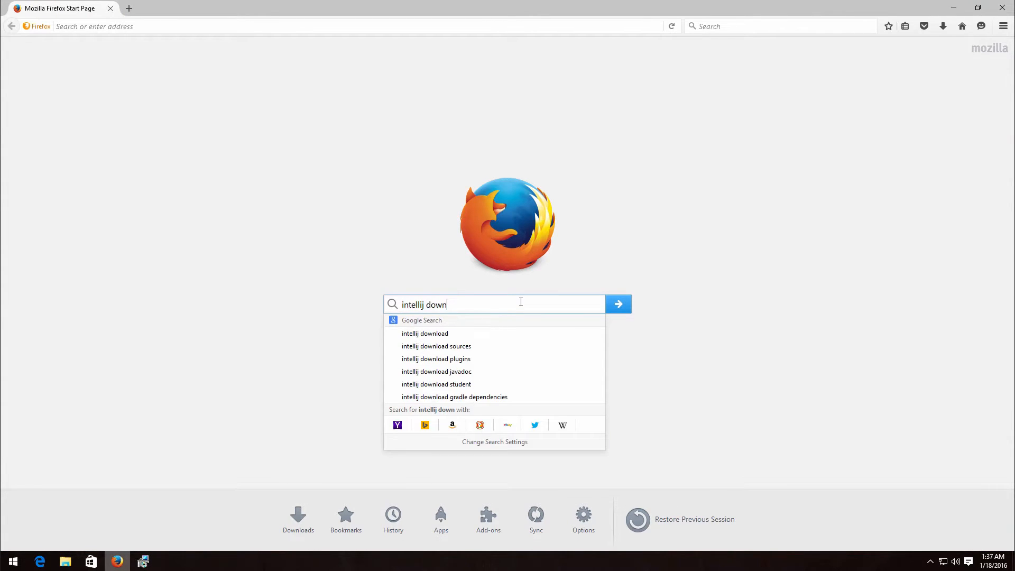
{"action": "type", "text": "load"}
{"action": "key", "text": "Return"}
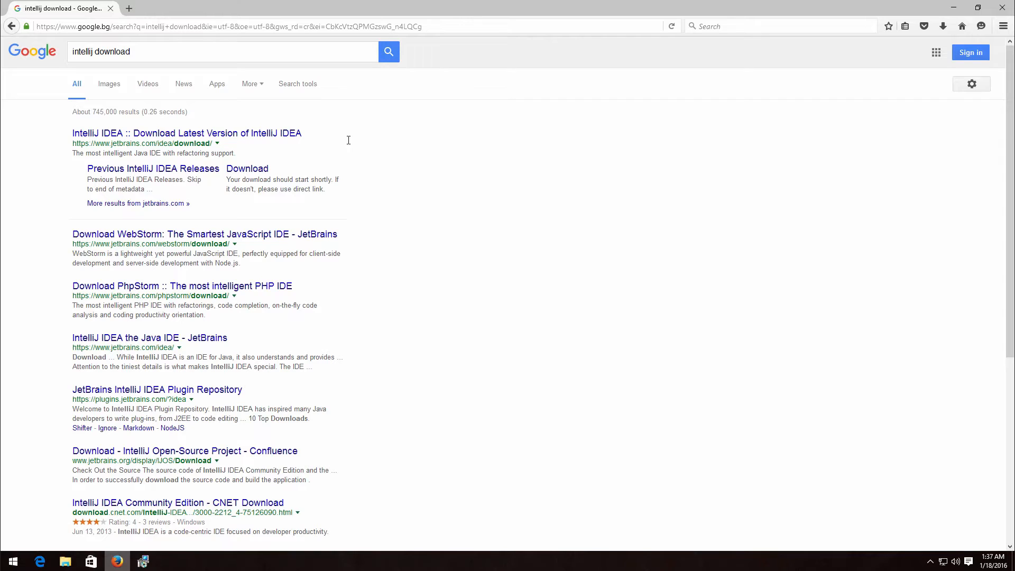
Open the JetBrains IntelliJ IDEA download page, compare the editions and download the Community edition for Windows.
{"action": "left_click", "coordinate": [282, 134]}
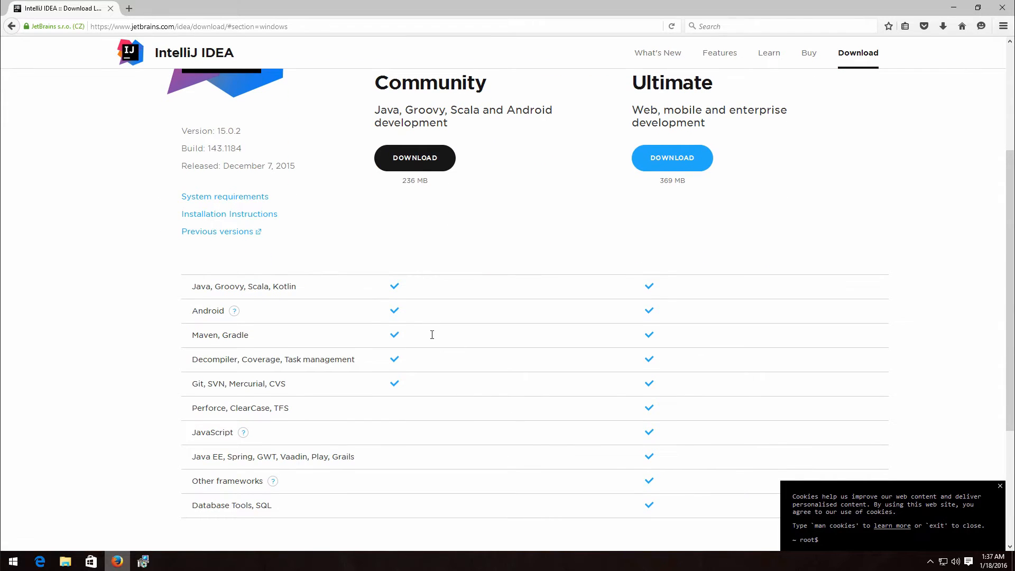
{"action": "scroll", "coordinate": [431, 334], "scroll_direction": "down", "scroll_amount": 4}
{"action": "scroll", "coordinate": [437, 367], "scroll_direction": "up", "scroll_amount": 6}
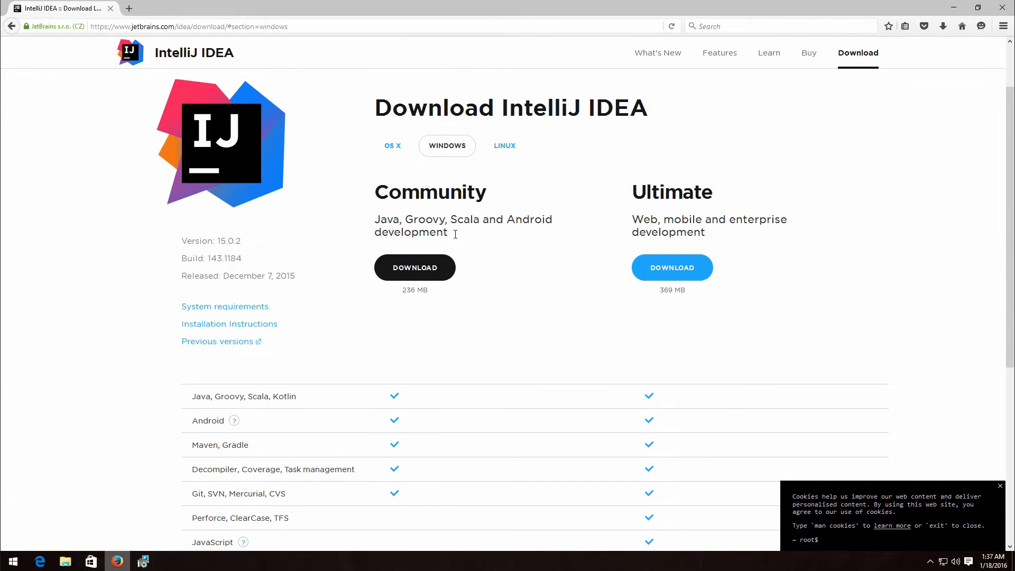
{"action": "left_click", "coordinate": [433, 266]}
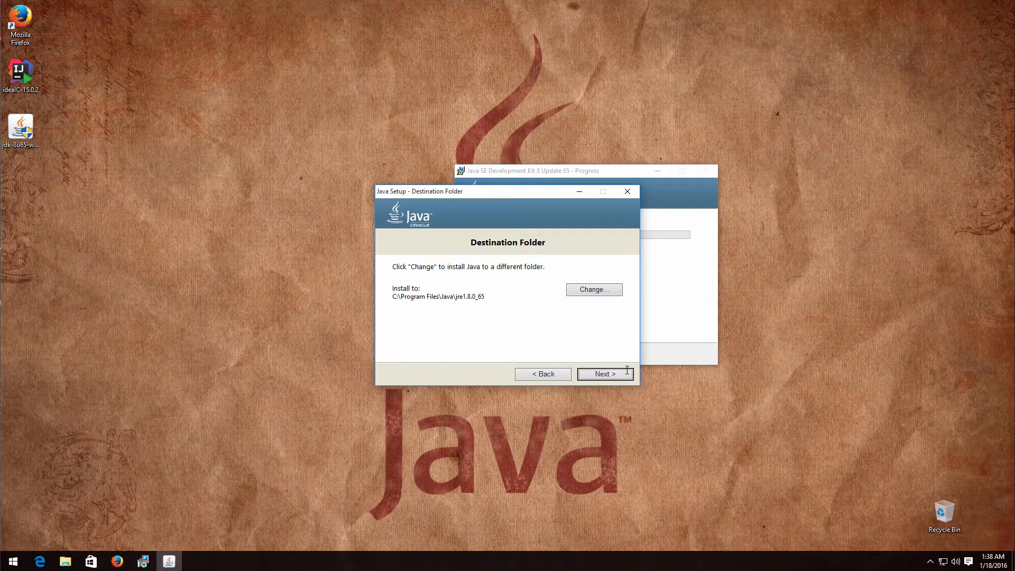
Install the Java runtime in its default folder C:\Program Files\Java\jre1.8.0_65 and close the finished JDK installer.
{"action": "left_click", "coordinate": [624, 372]}
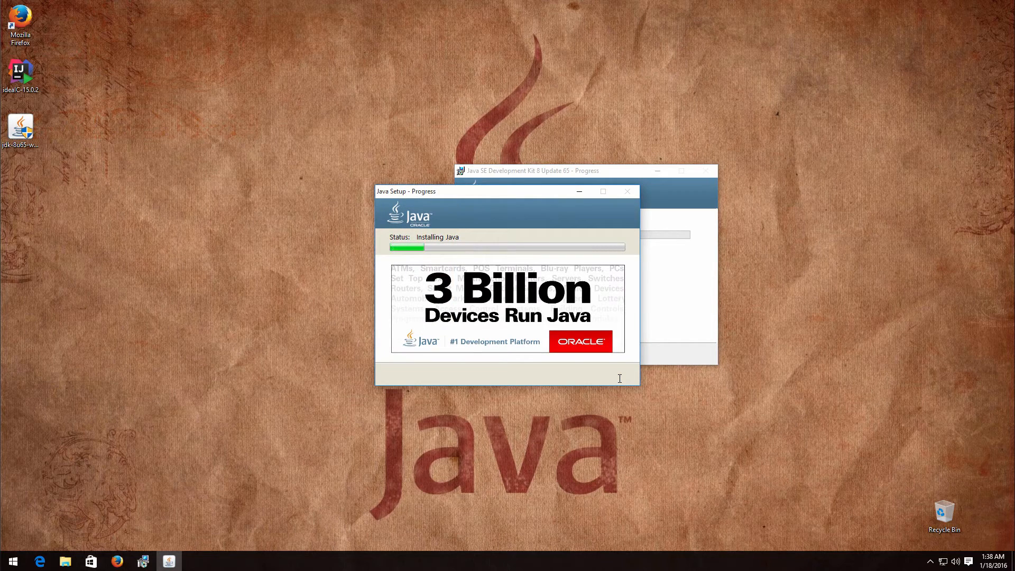
{"action": "left_click_drag", "start_coordinate": [512, 191], "coordinate": [278, 198]}
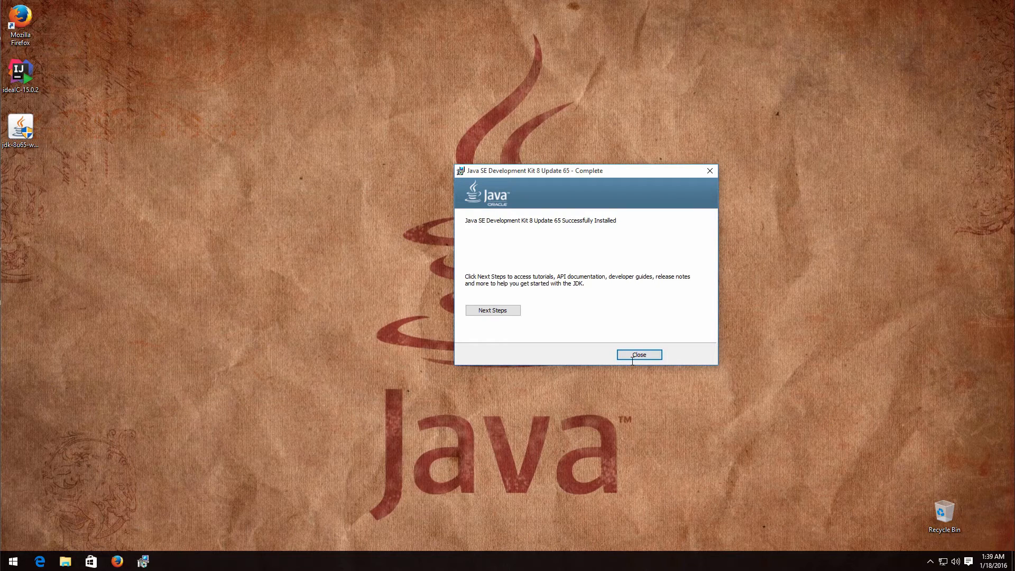
{"action": "left_click", "coordinate": [637, 355]}
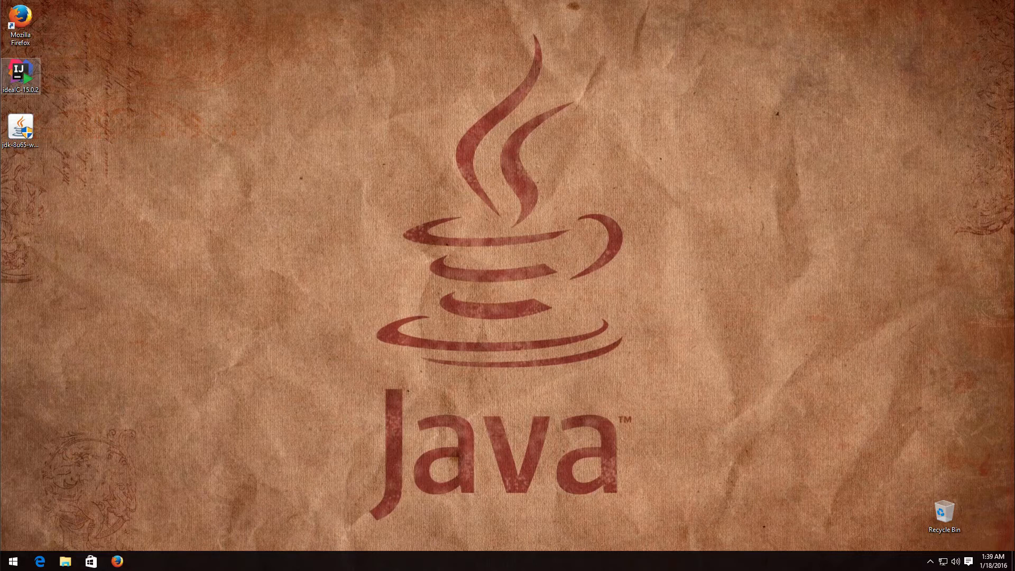
Launch the IntelliJ IDEA Community Edition 15.0.2 installer from the desktop and proceed to the install location.
{"action": "double_click", "coordinate": [20, 74]}
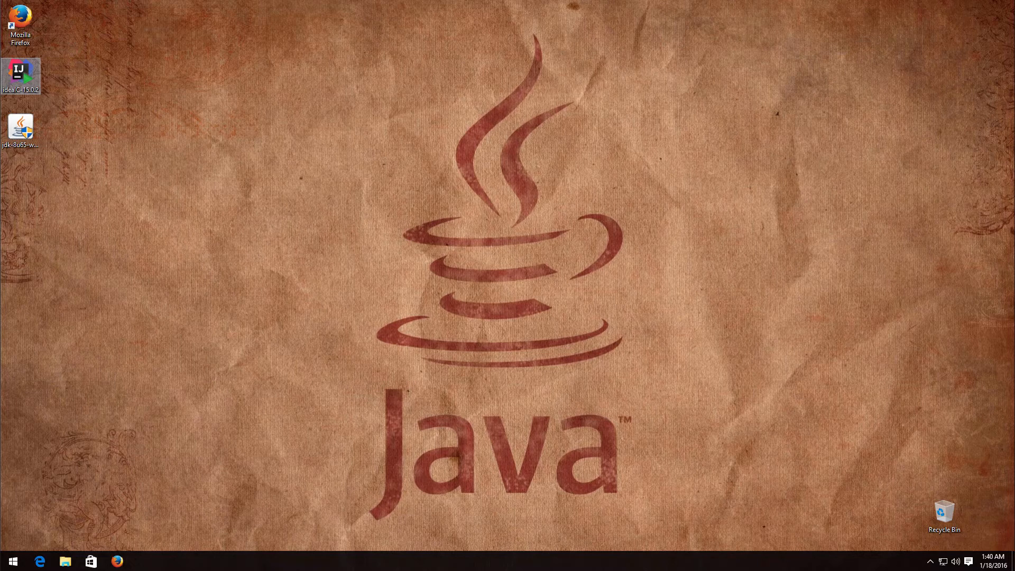
{"action": "left_click", "coordinate": [560, 293]}
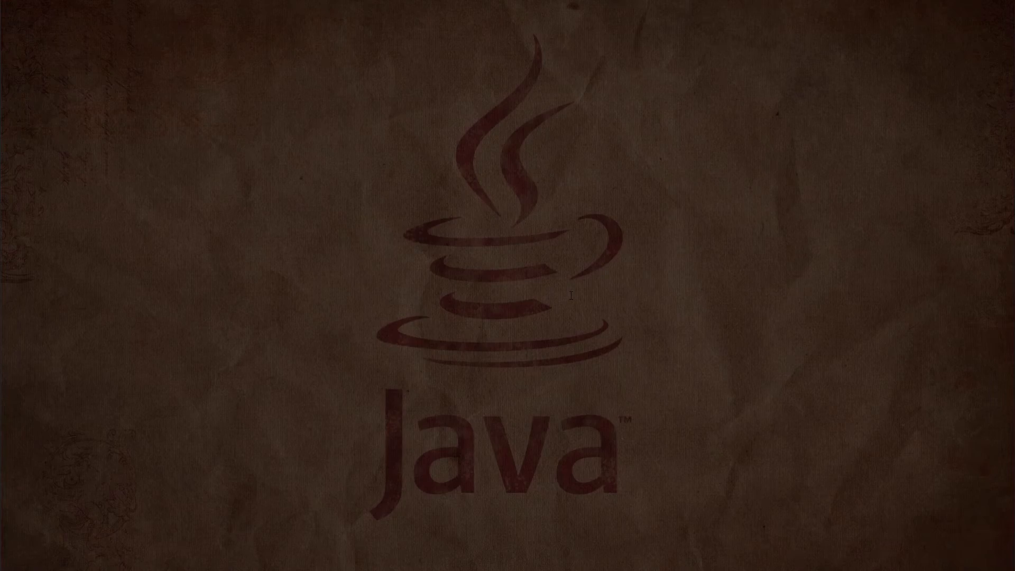
{"action": "left_click", "coordinate": [555, 300]}
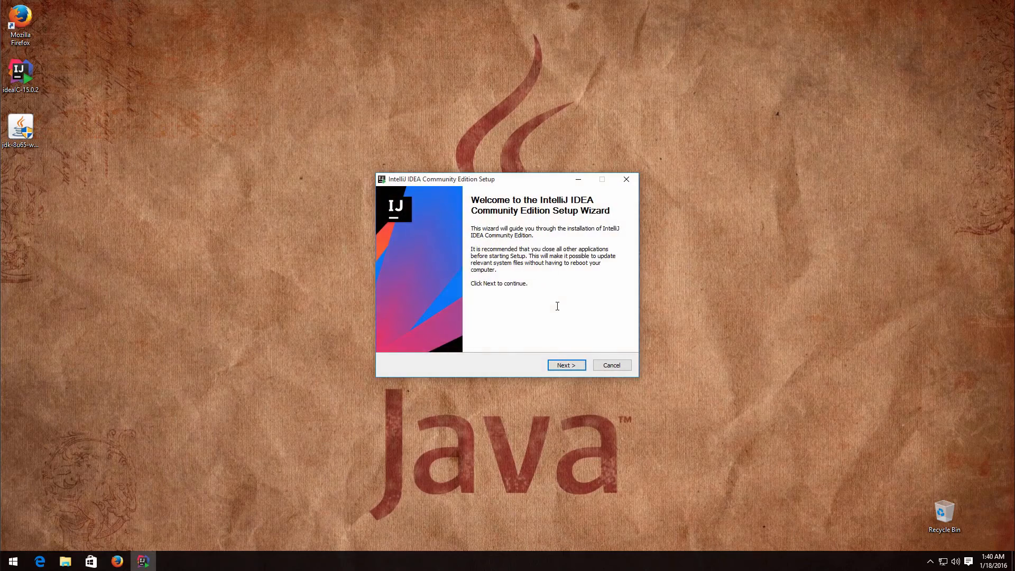
{"action": "left_click", "coordinate": [562, 362]}
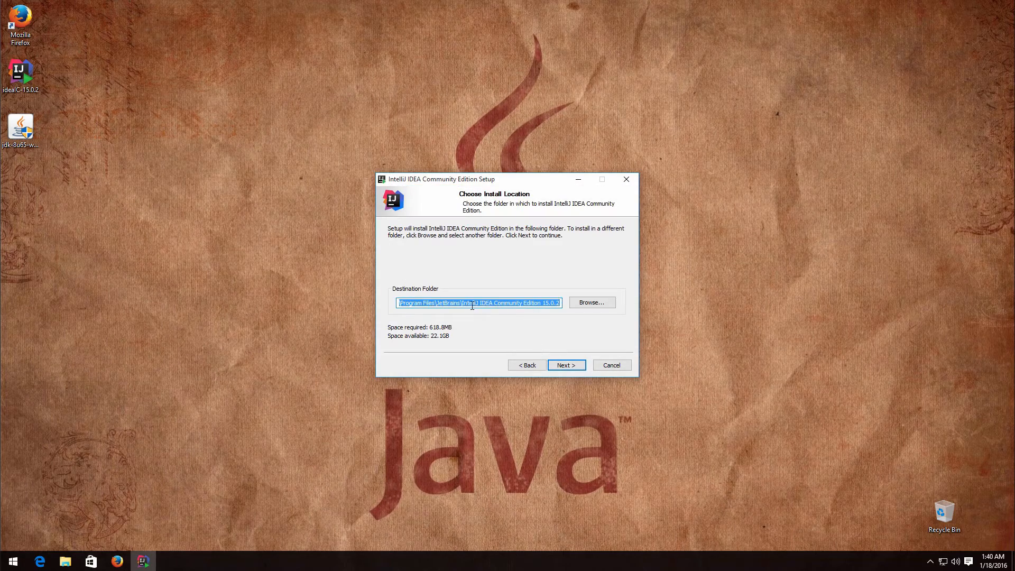
Shorten the IntelliJ IDEA destination folder to C:\IntelliJ IDEA and accept it.
{"action": "left_click", "coordinate": [471, 305]}
{"action": "left_click_drag", "start_coordinate": [460, 307], "coordinate": [409, 307]}
{"action": "key", "text": "BackSpace"}
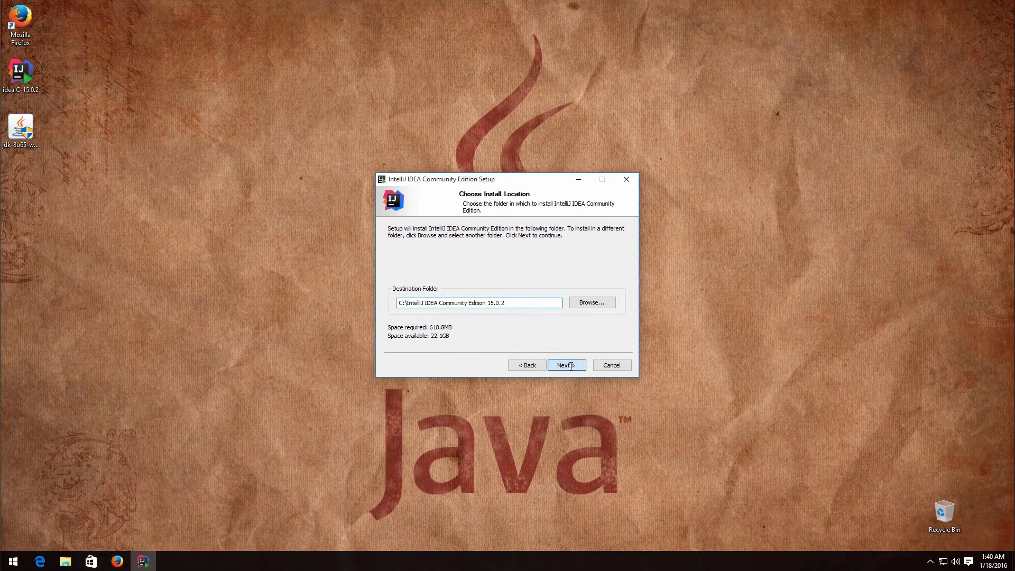
{"action": "left_click_drag", "start_coordinate": [437, 303], "coordinate": [521, 306]}
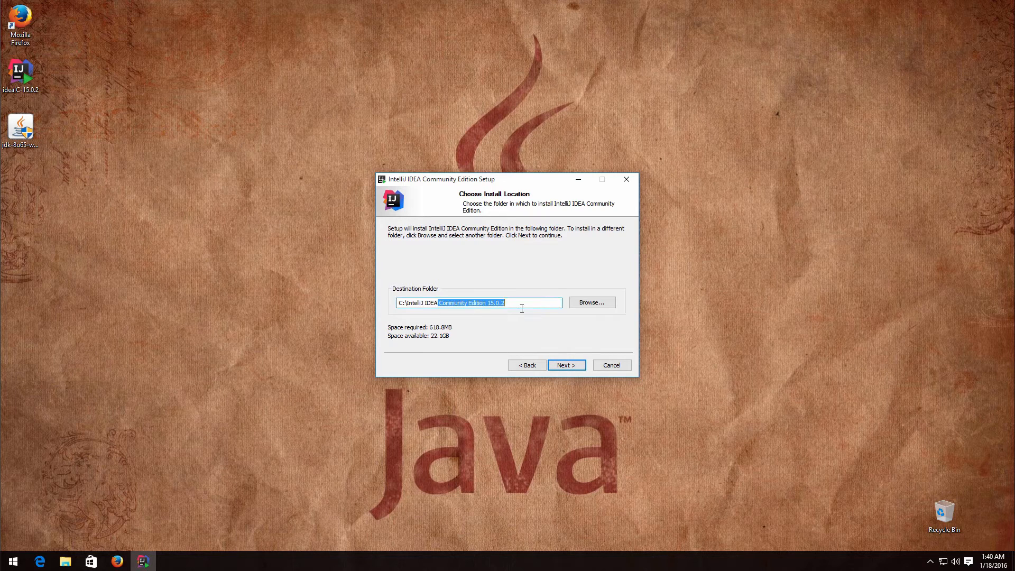
{"action": "key", "text": "BackSpace"}
{"action": "left_click", "coordinate": [562, 364]}
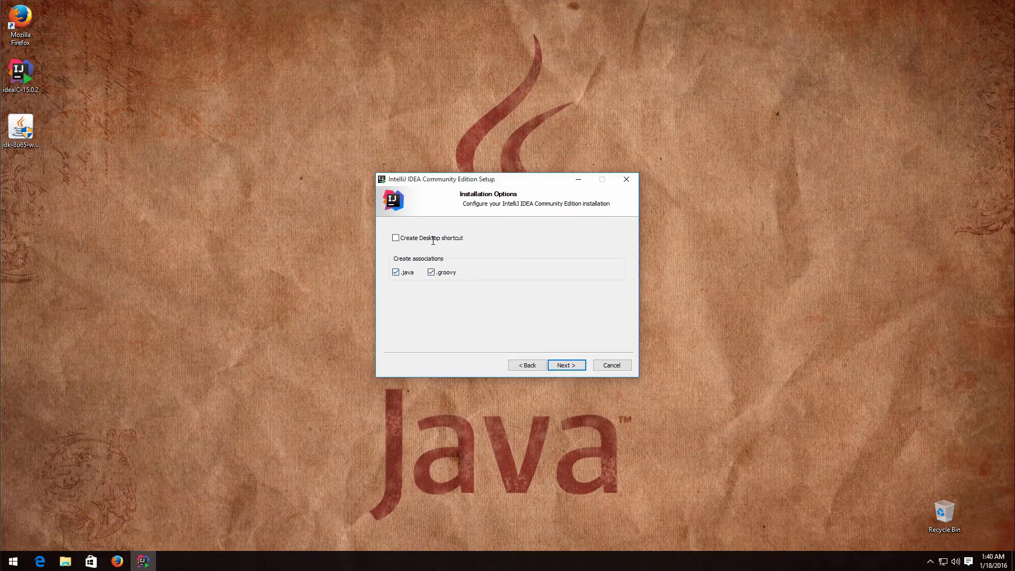
Install IntelliJ IDEA with a desktop shortcut and .java and .groovy associations, and finish setup with the program set to run.
{"action": "left_click", "coordinate": [566, 365]}
{"action": "left_click", "coordinate": [569, 364]}
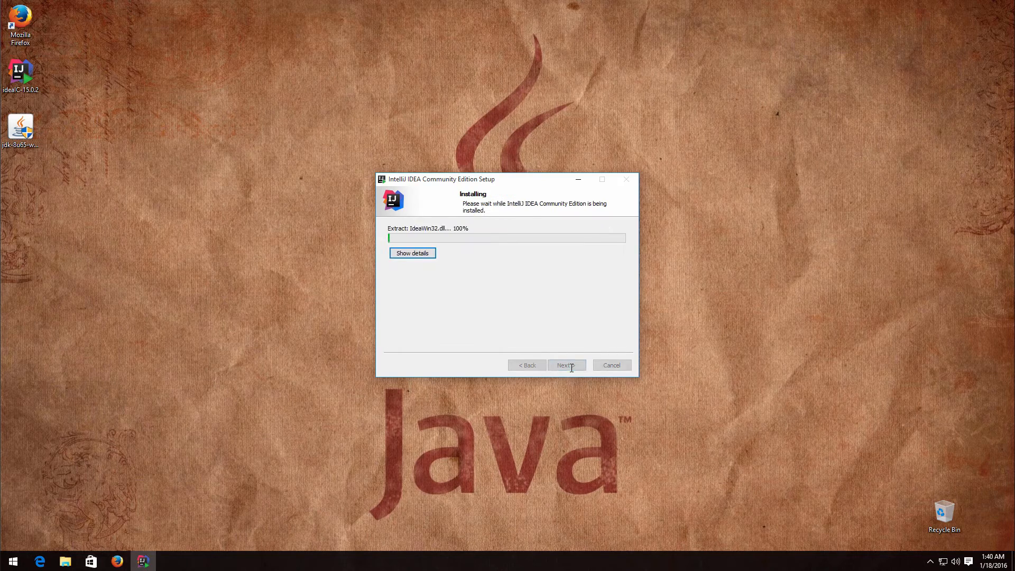
{"action": "left_click", "coordinate": [421, 253]}
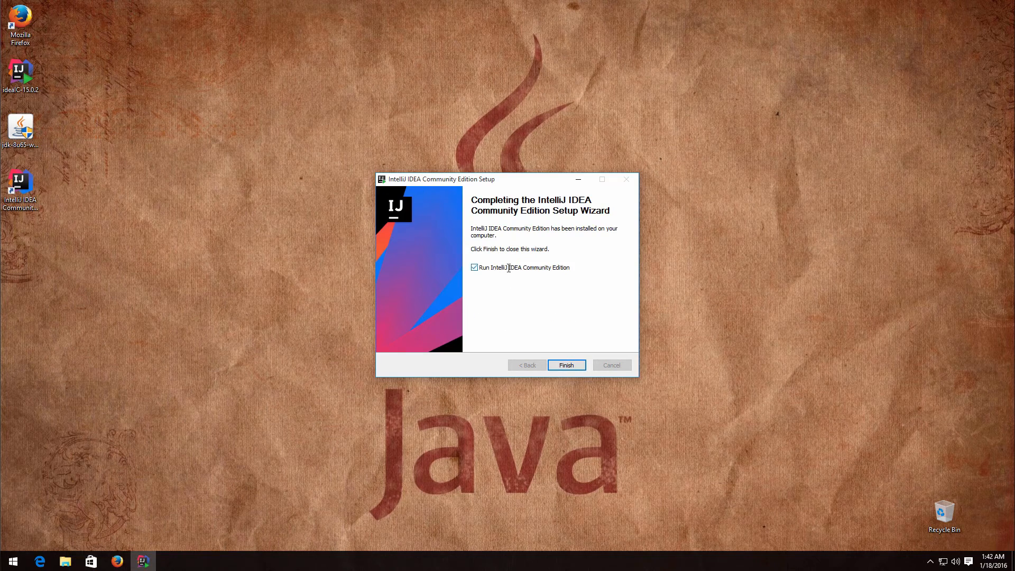
{"action": "left_click", "coordinate": [576, 366]}
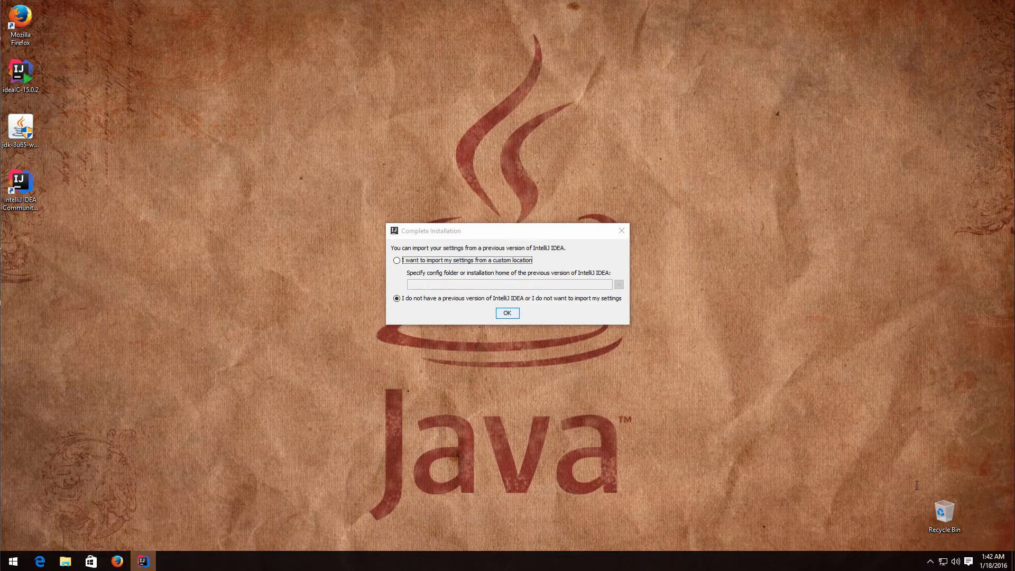
Skip importing previous IntelliJ IDEA settings, compare the two UI themes and apply Darcula.
{"action": "left_click", "coordinate": [453, 298]}
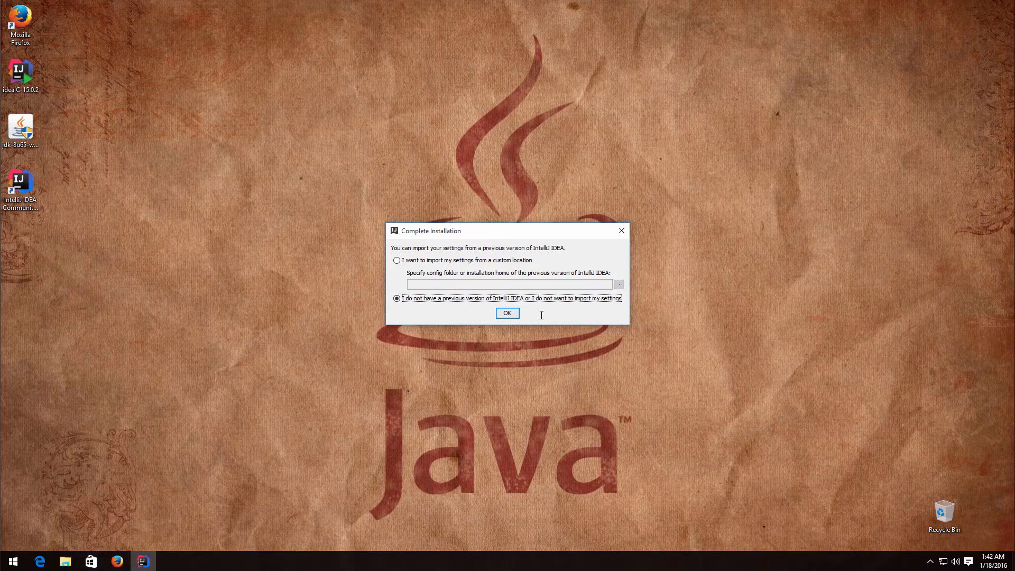
{"action": "left_click", "coordinate": [509, 314]}
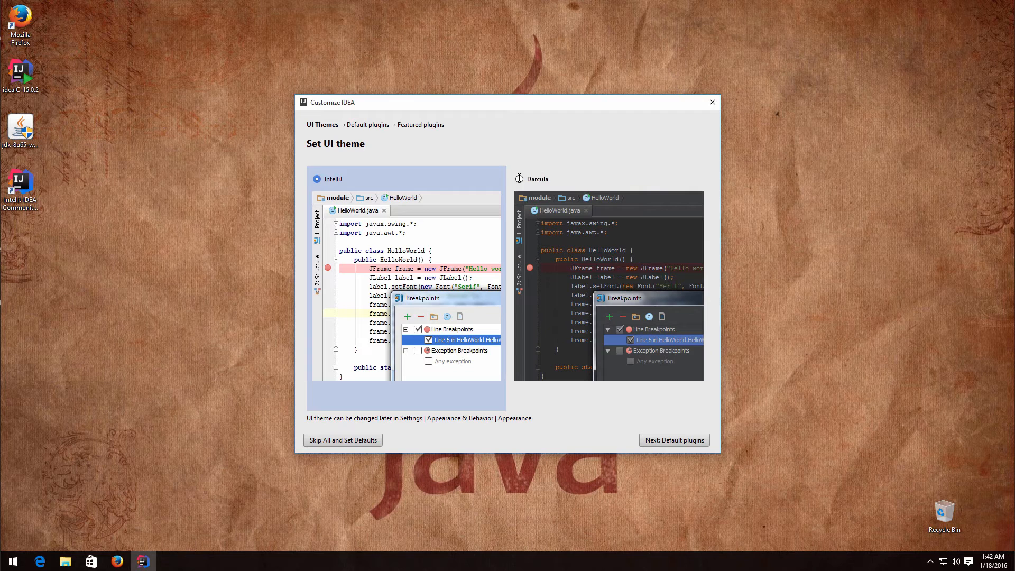
{"action": "left_click", "coordinate": [519, 179]}
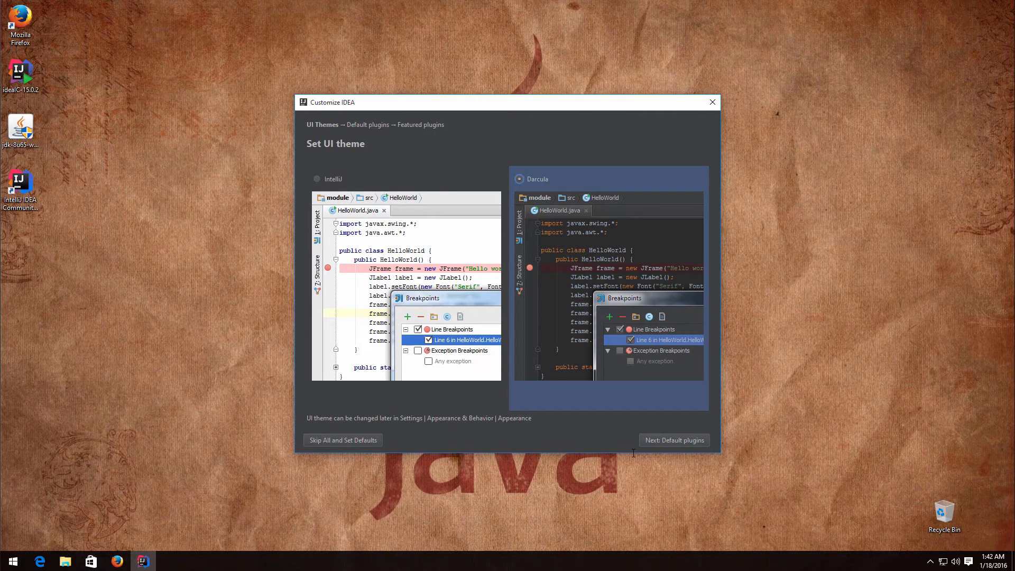
{"action": "left_click", "coordinate": [317, 179]}
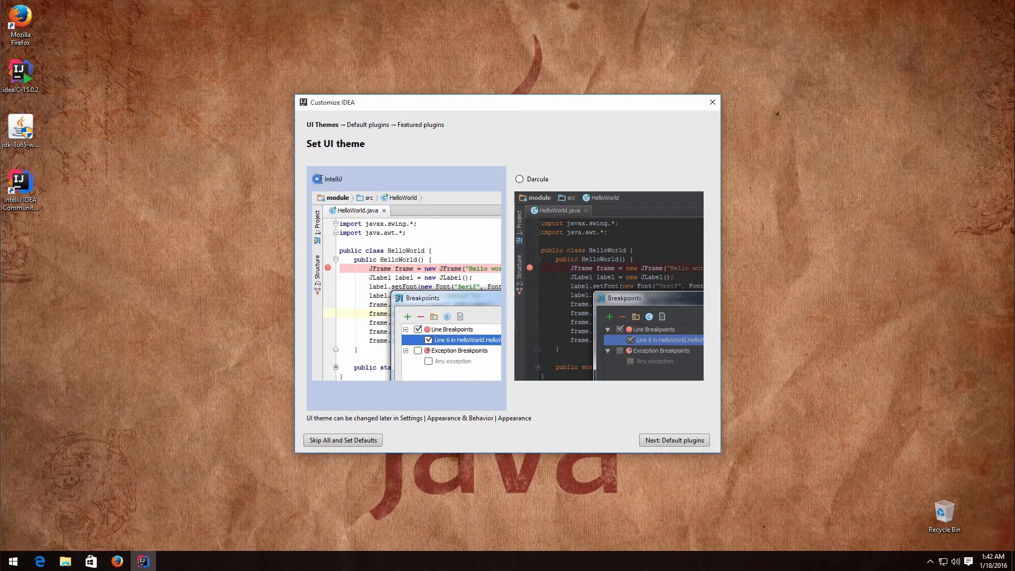
{"action": "left_click", "coordinate": [541, 180]}
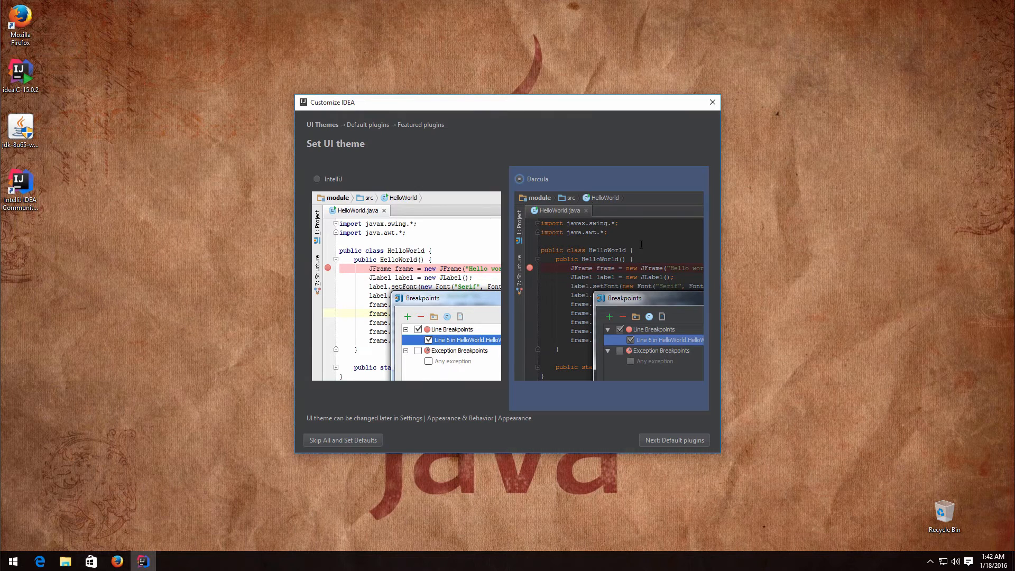
{"action": "left_click", "coordinate": [681, 442]}
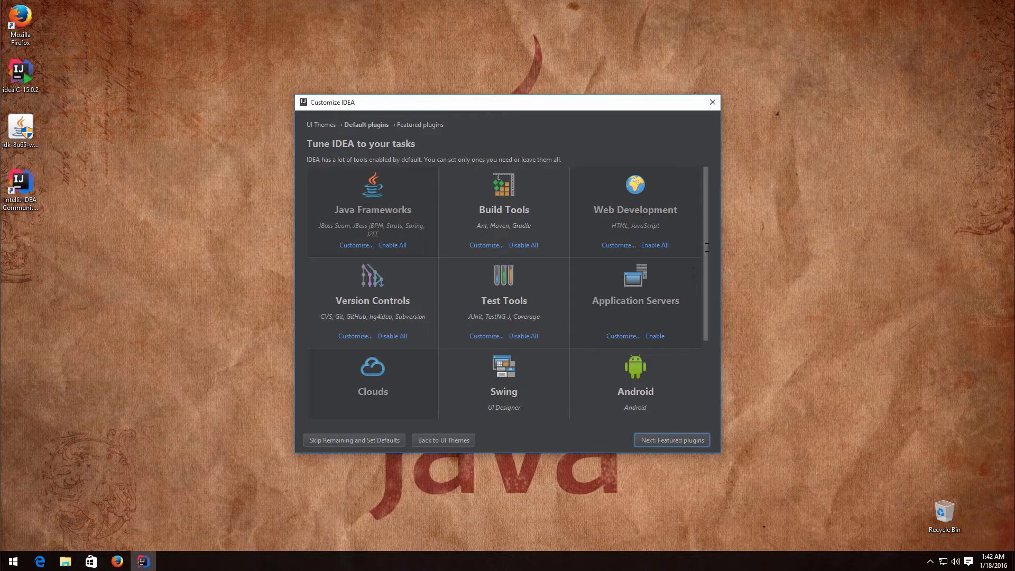
Review the default plugins and keep them, skip the featured plugins and start using IntelliJ IDEA.
{"action": "scroll", "coordinate": [704, 263], "scroll_direction": "down", "scroll_amount": 3}
{"action": "scroll", "coordinate": [704, 262], "scroll_direction": "down", "scroll_amount": 5}
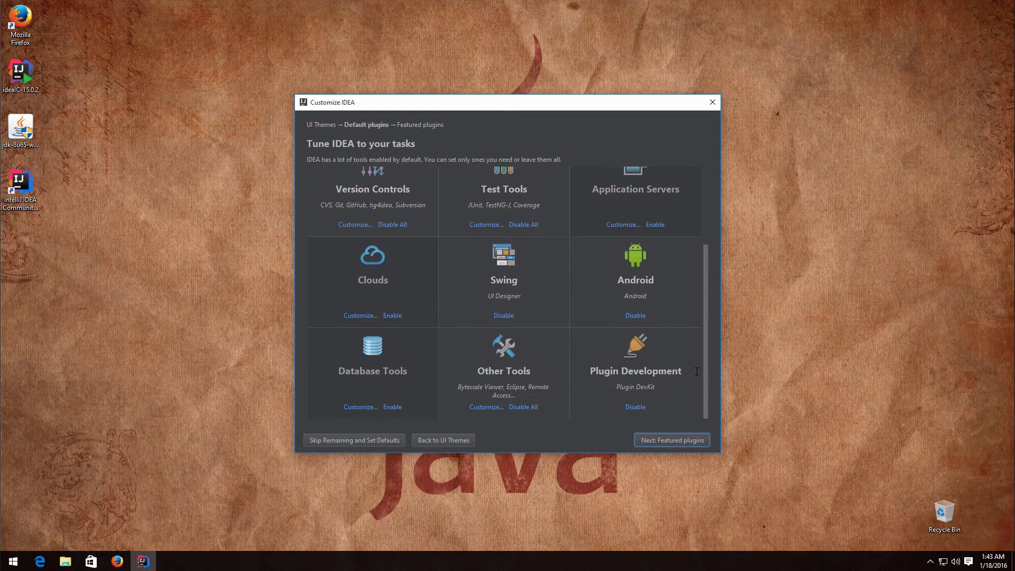
{"action": "scroll", "coordinate": [693, 279], "scroll_direction": "up", "scroll_amount": 2}
{"action": "scroll", "coordinate": [693, 279], "scroll_direction": "up", "scroll_amount": 3}
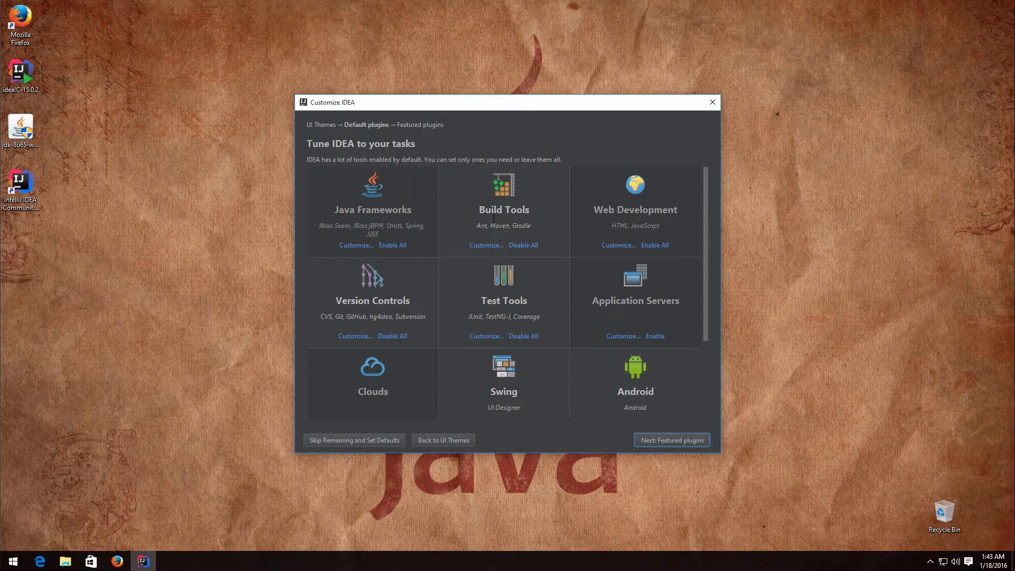
{"action": "left_click", "coordinate": [672, 440]}
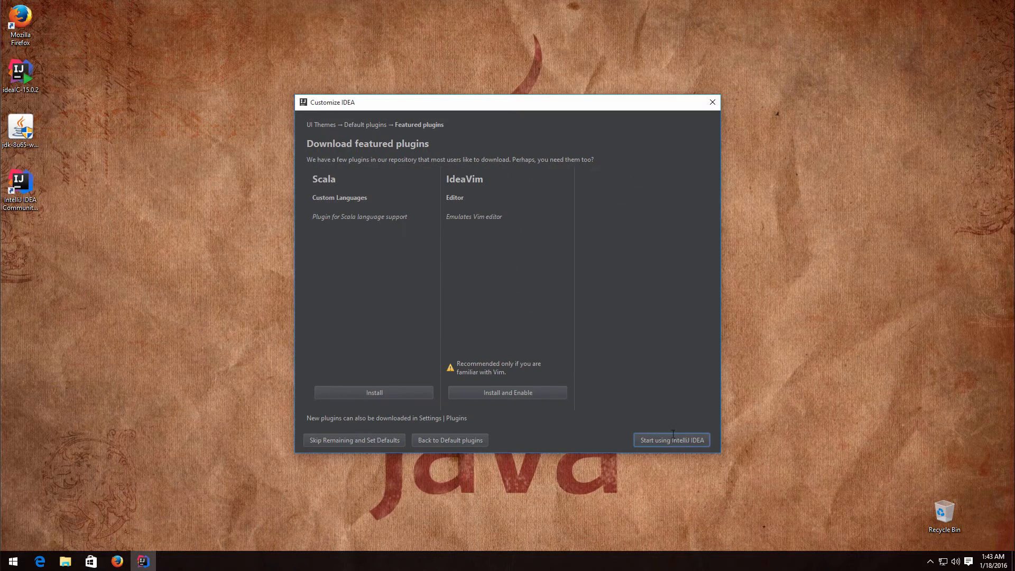
{"action": "left_click", "coordinate": [699, 439]}
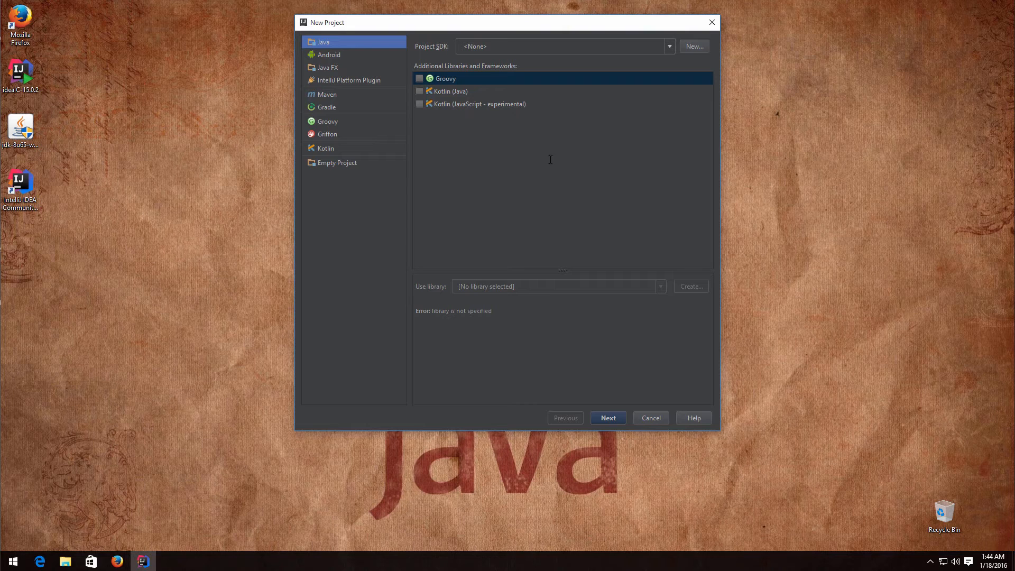
Choose the Java project type for the new project and start adding a JDK as its project SDK.
{"action": "left_click", "coordinate": [326, 54]}
{"action": "left_click", "coordinate": [327, 43]}
{"action": "left_click", "coordinate": [640, 46]}
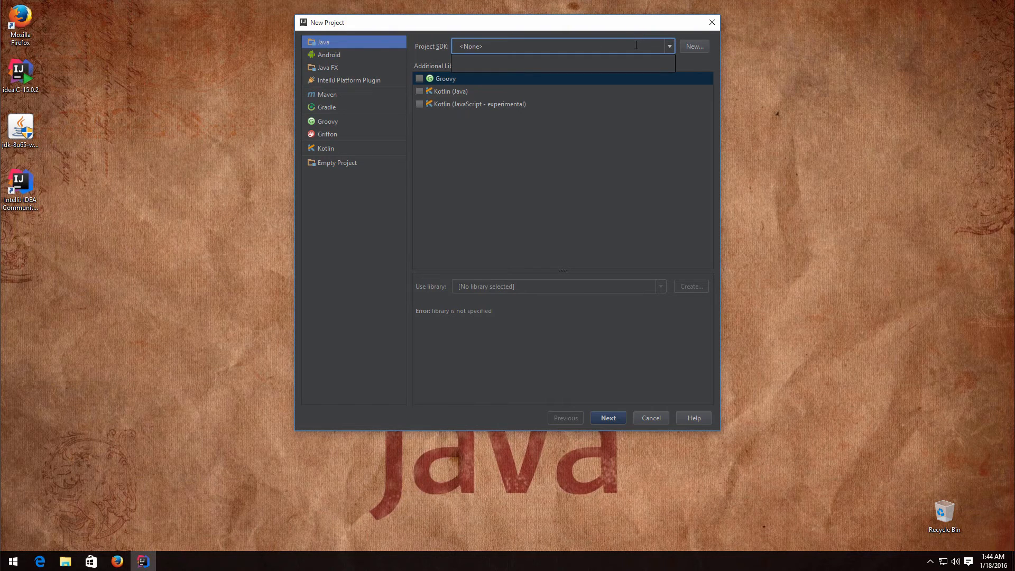
{"action": "left_click", "coordinate": [635, 46]}
{"action": "left_click", "coordinate": [694, 46]}
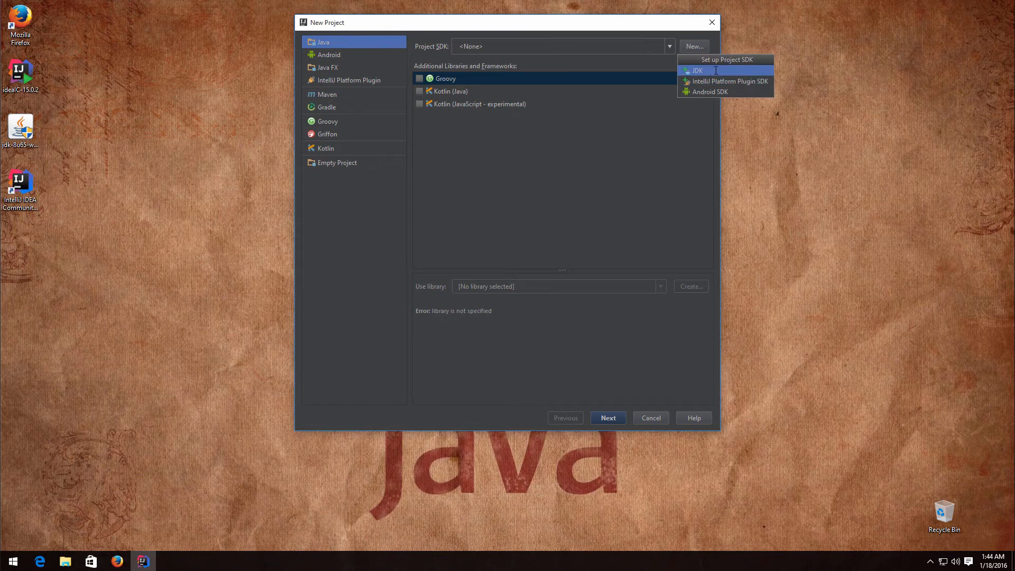
{"action": "left_click", "coordinate": [716, 70]}
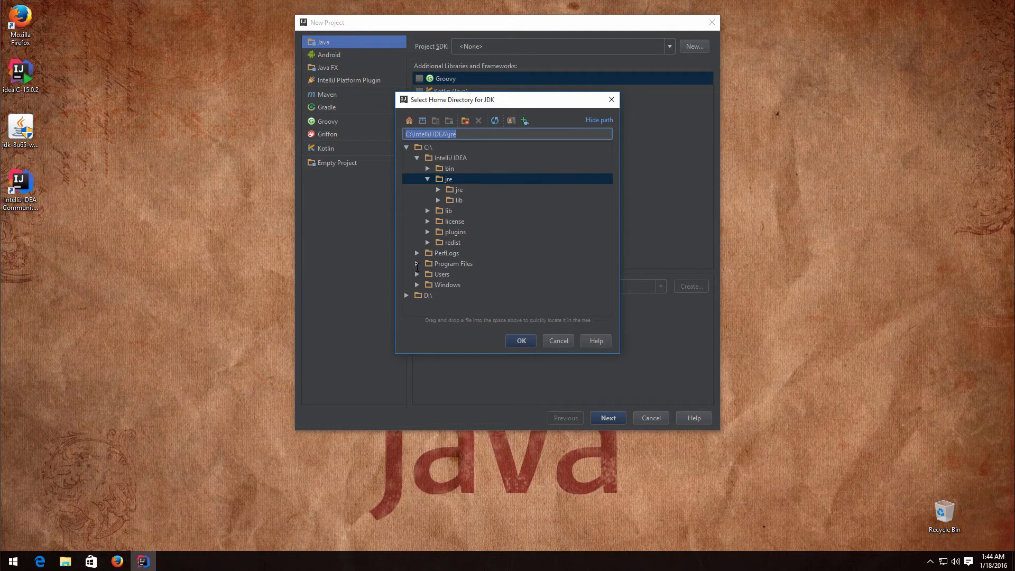
Set the project SDK to jdk1.8.0_65 from C:\Program Files\Java and continue without additional libraries or a project template.
{"action": "left_click", "coordinate": [417, 263]}
{"action": "scroll", "coordinate": [433, 264], "scroll_direction": "down", "scroll_amount": 1}
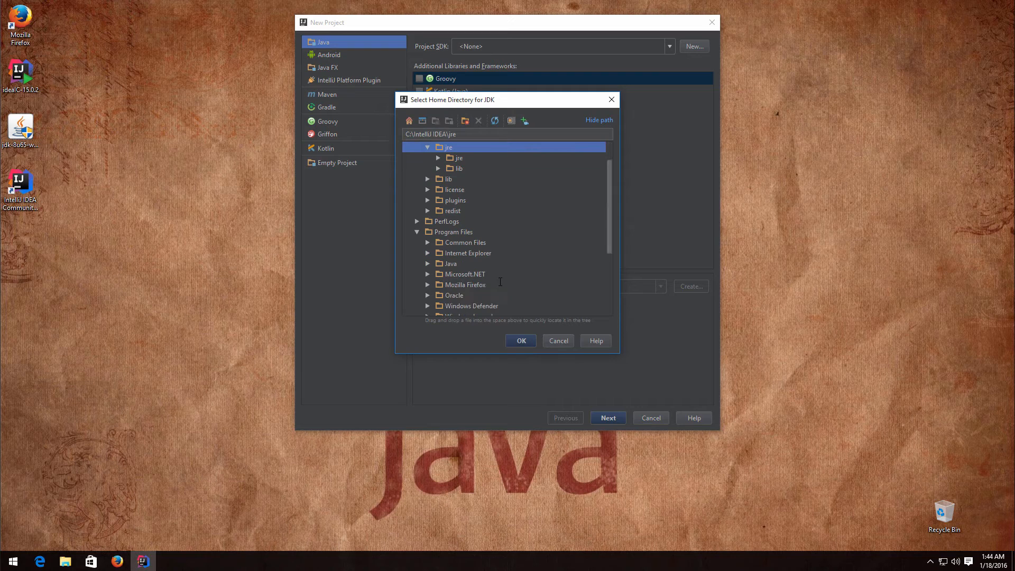
{"action": "double_click", "coordinate": [453, 264]}
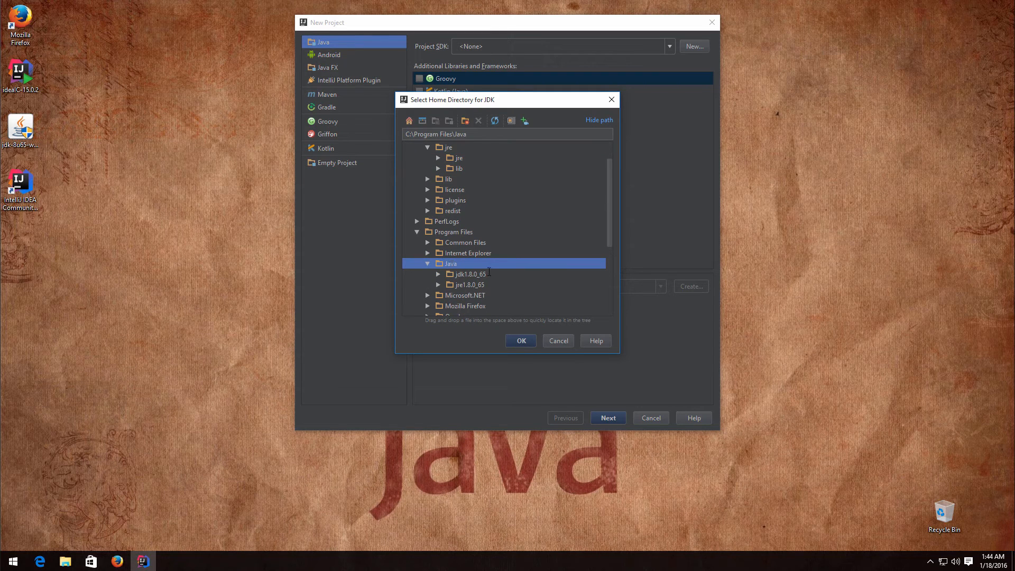
{"action": "left_click", "coordinate": [489, 274]}
{"action": "left_click", "coordinate": [522, 340]}
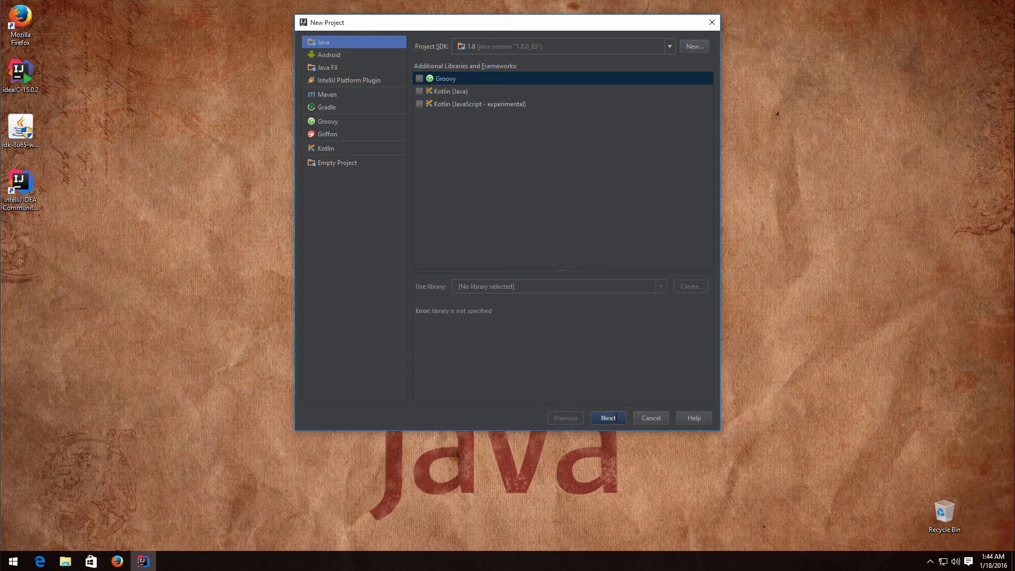
{"action": "left_click", "coordinate": [615, 417]}
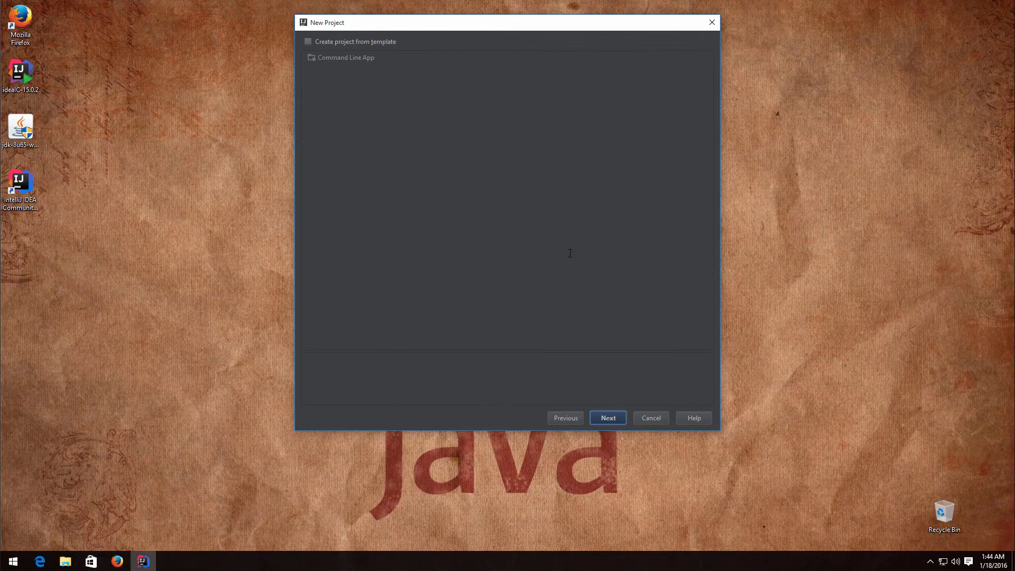
{"action": "left_click", "coordinate": [607, 417]}
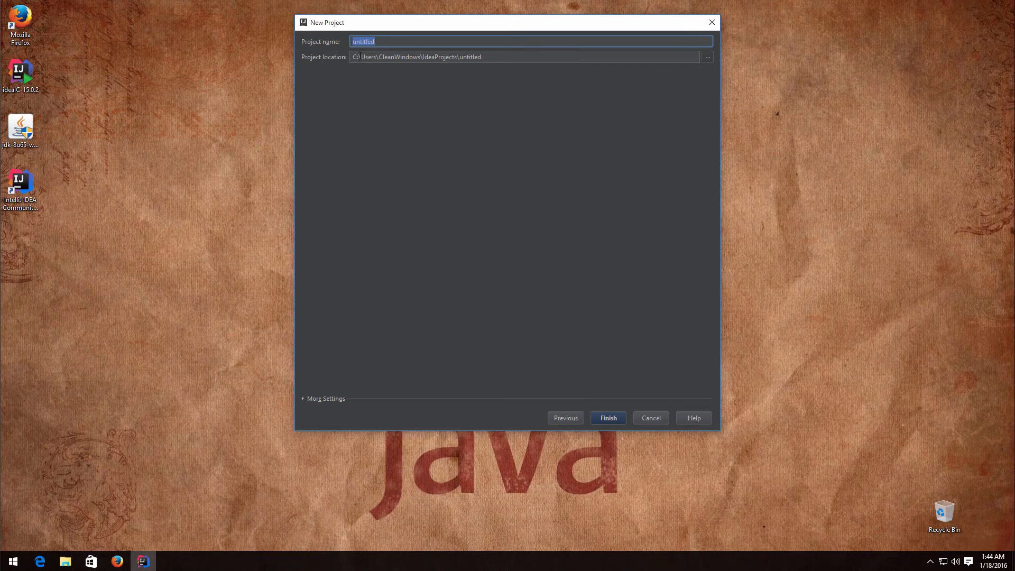
Create a new folder named workspace directly under C:\ and choose it as the project location.
{"action": "left_click", "coordinate": [708, 57]}
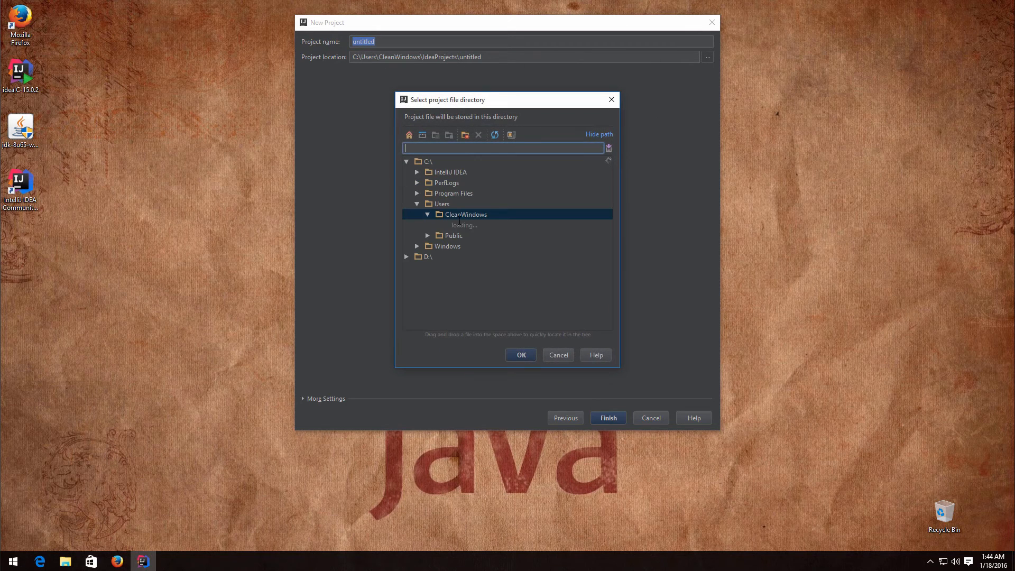
{"action": "left_click", "coordinate": [429, 161]}
{"action": "right_click", "coordinate": [429, 162]}
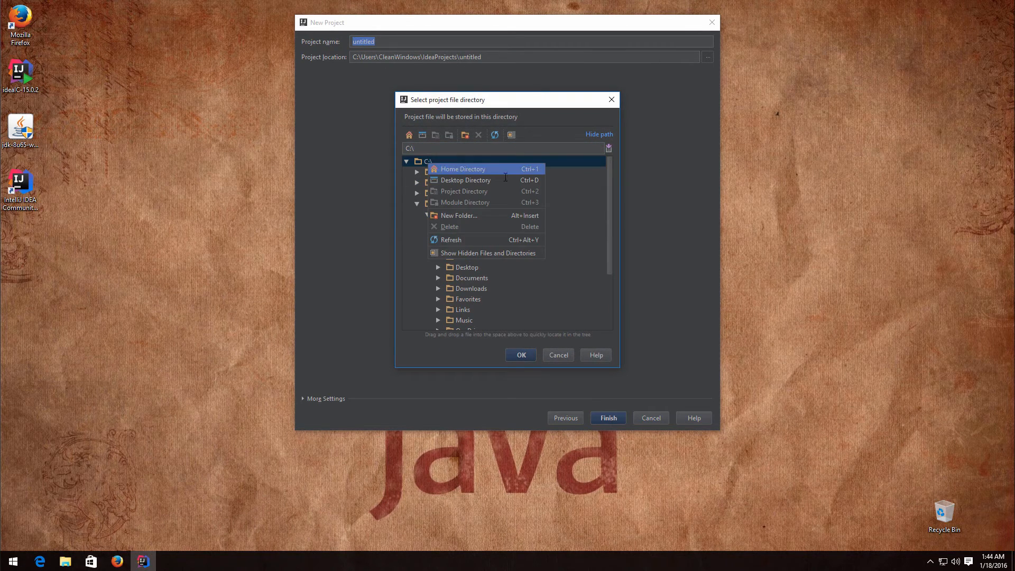
{"action": "left_click", "coordinate": [465, 135]}
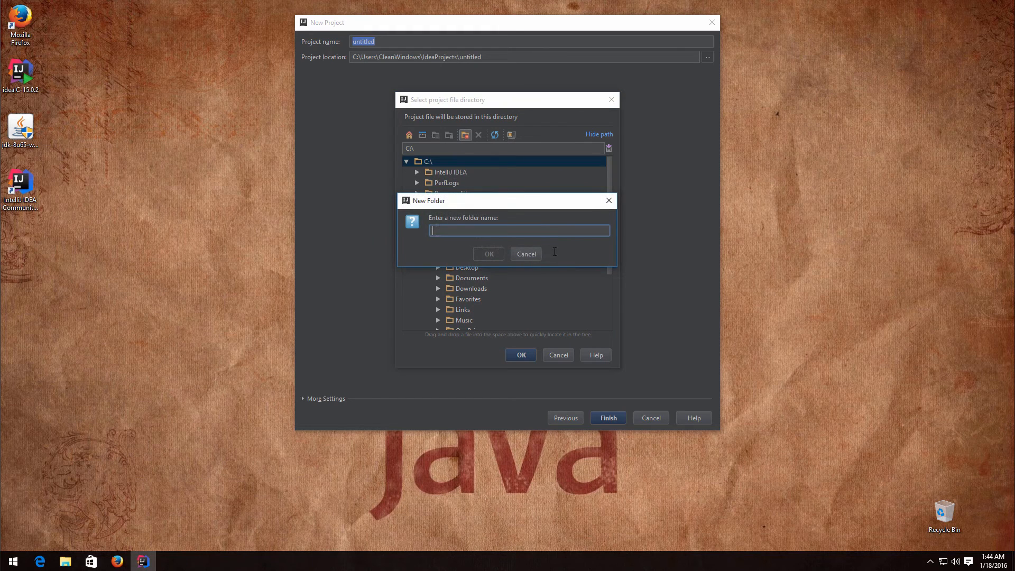
{"action": "type", "text": "workspace"}
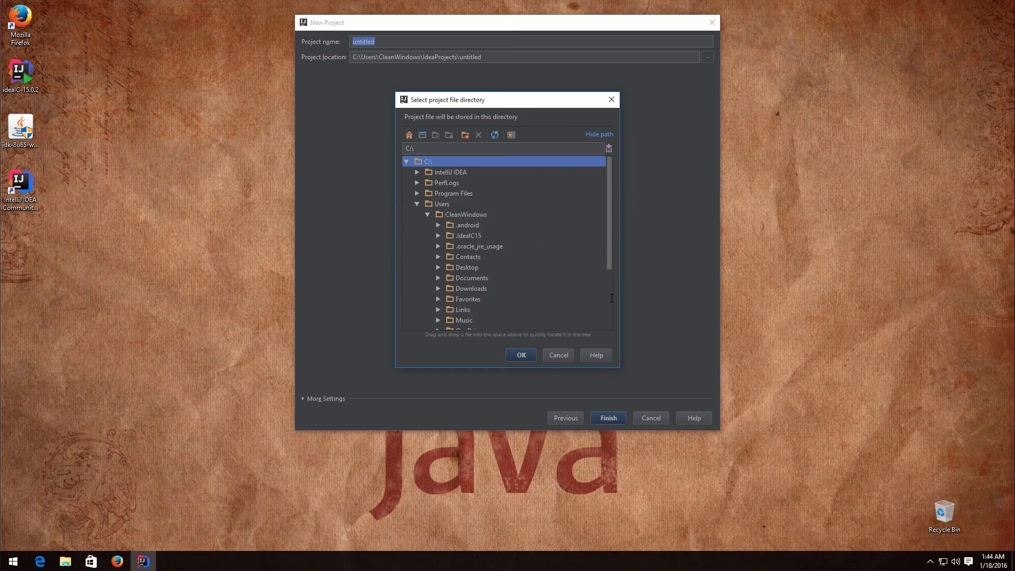
{"action": "scroll", "coordinate": [523, 207], "scroll_direction": "down", "scroll_amount": 3}
{"action": "left_click", "coordinate": [450, 314]}
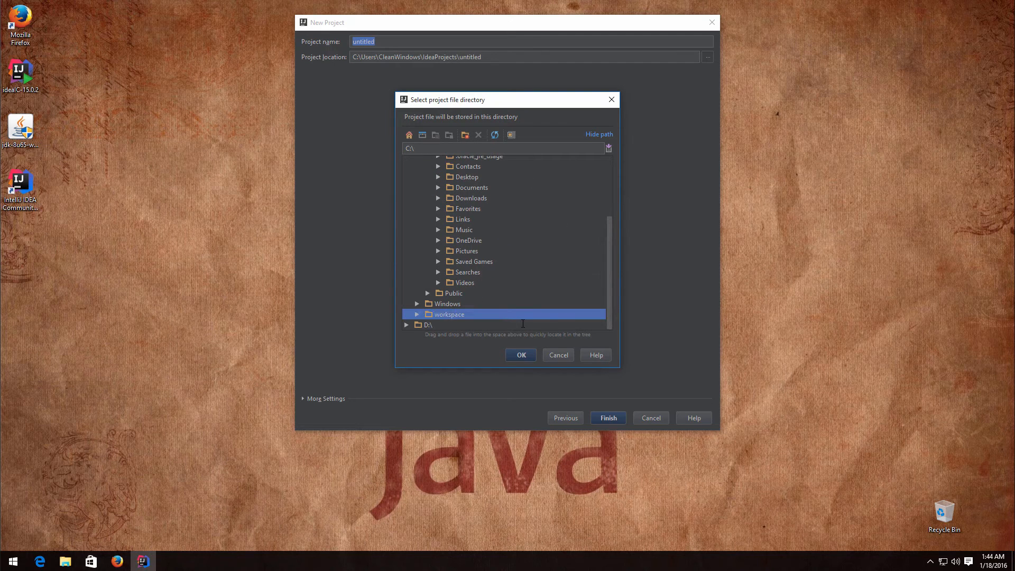
{"action": "left_click", "coordinate": [521, 355]}
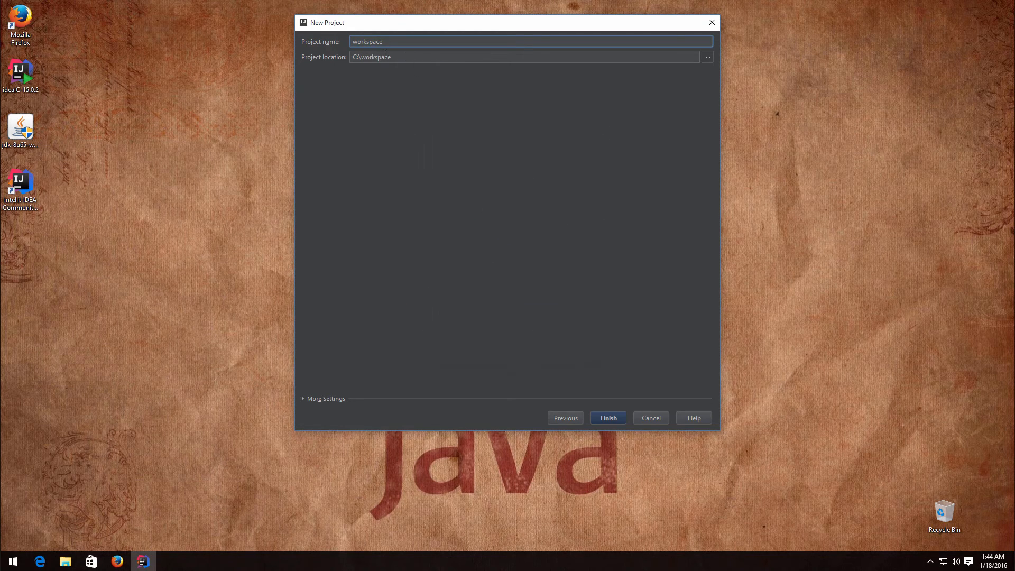
Name the project Tutorial1 and finish creating it.
{"action": "left_click_drag", "start_coordinate": [402, 44], "coordinate": [316, 45]}
{"action": "type", "text": "Tutorial1"}
{"action": "left_click", "coordinate": [605, 417]}
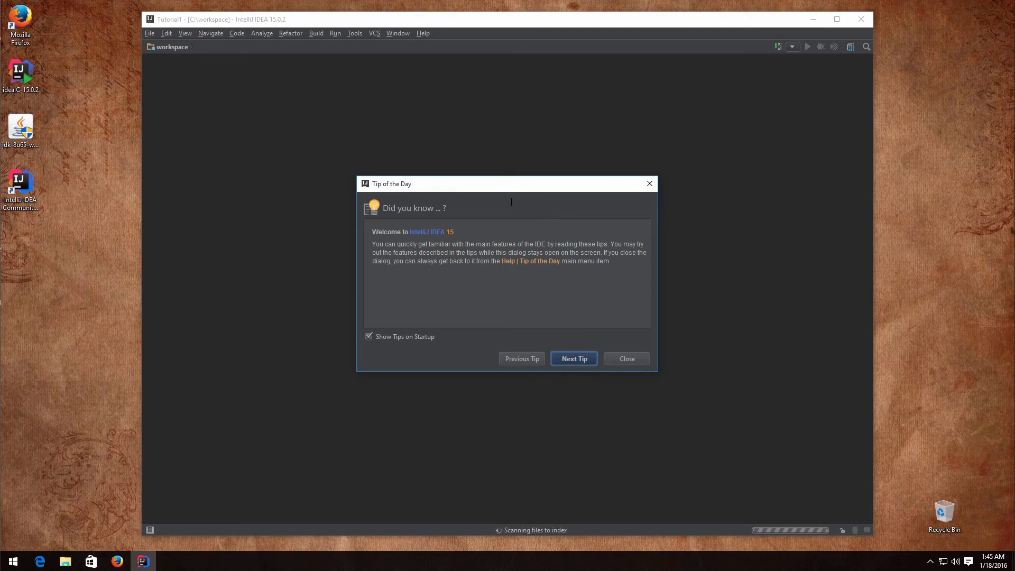
Browse through several Tip of the Day entries and close the tips dialog.
{"action": "left_click_drag", "start_coordinate": [526, 182], "coordinate": [529, 162]}
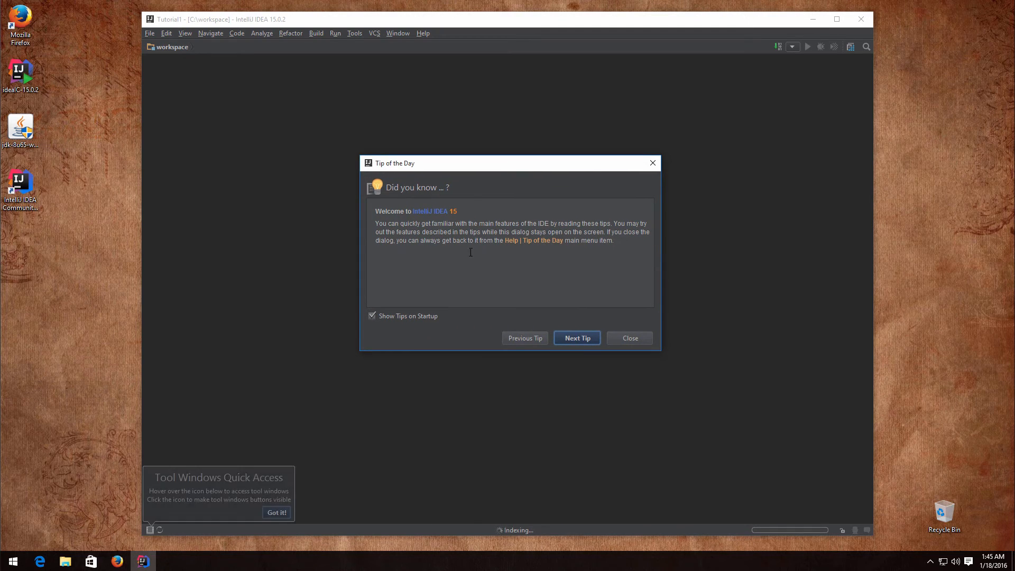
{"action": "left_click", "coordinate": [584, 337]}
{"action": "left_click", "coordinate": [581, 334]}
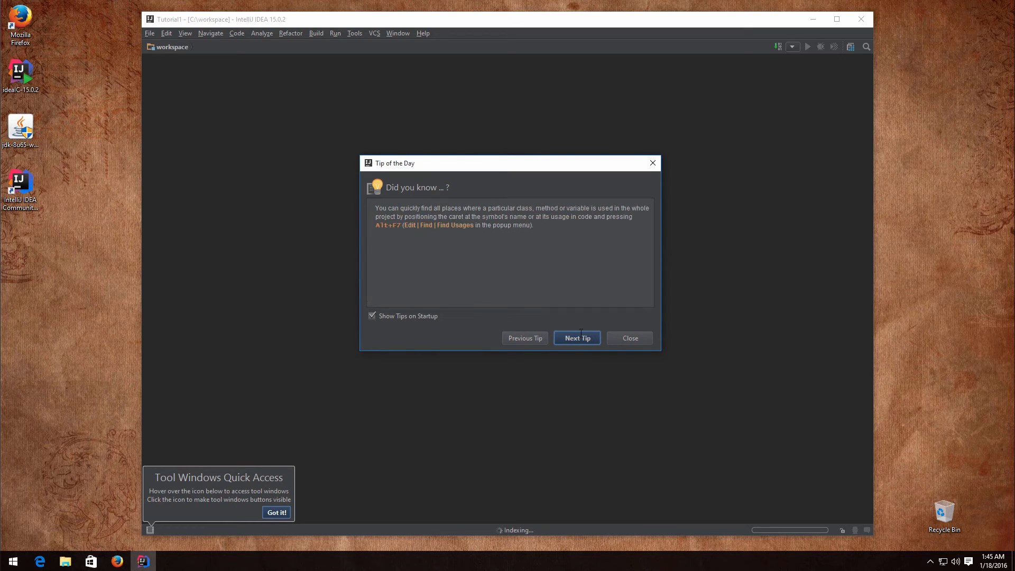
{"action": "left_click", "coordinate": [576, 336]}
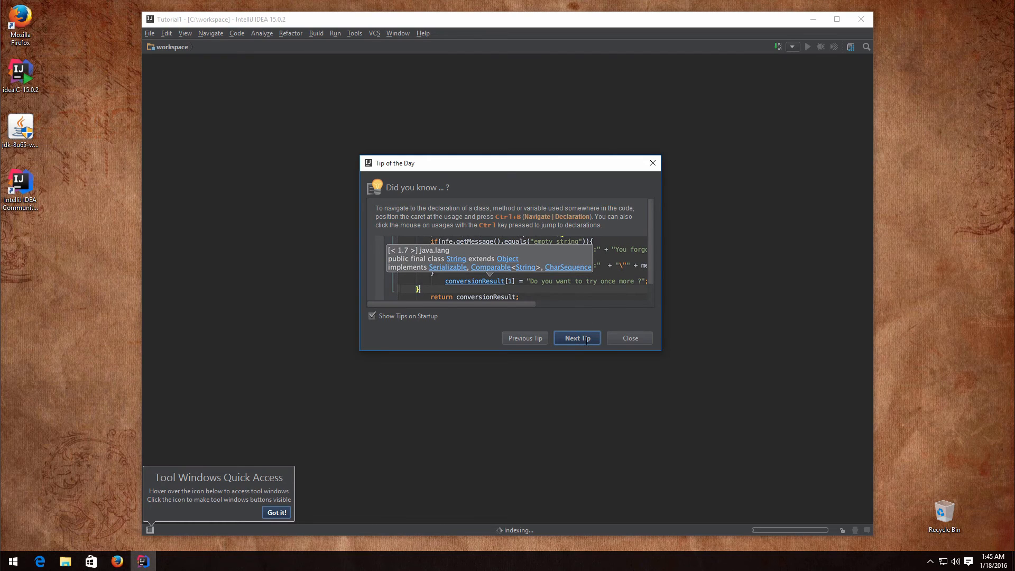
{"action": "left_click", "coordinate": [585, 341]}
{"action": "left_click", "coordinate": [586, 341]}
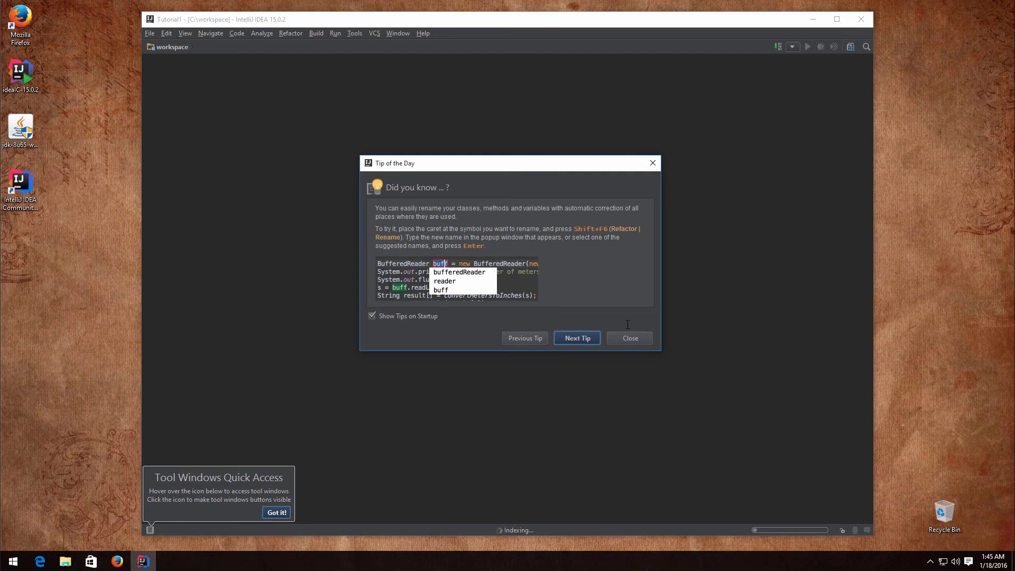
{"action": "left_click", "coordinate": [638, 338]}
{"action": "left_click", "coordinate": [638, 337]}
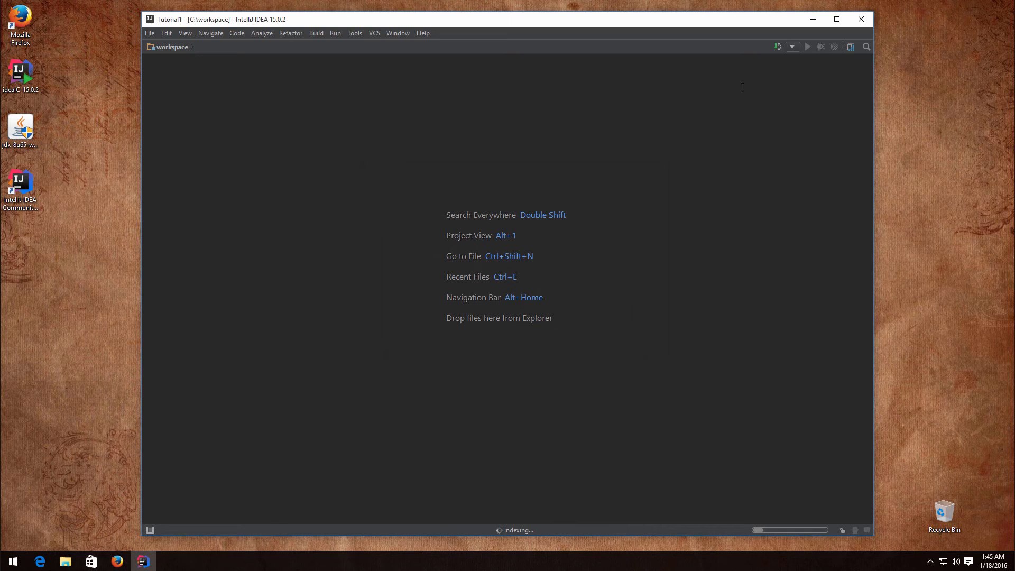
Maximize the IDE window, show the Project view and expand the Tutorial1 project to select its src folder.
{"action": "left_click", "coordinate": [837, 20]}
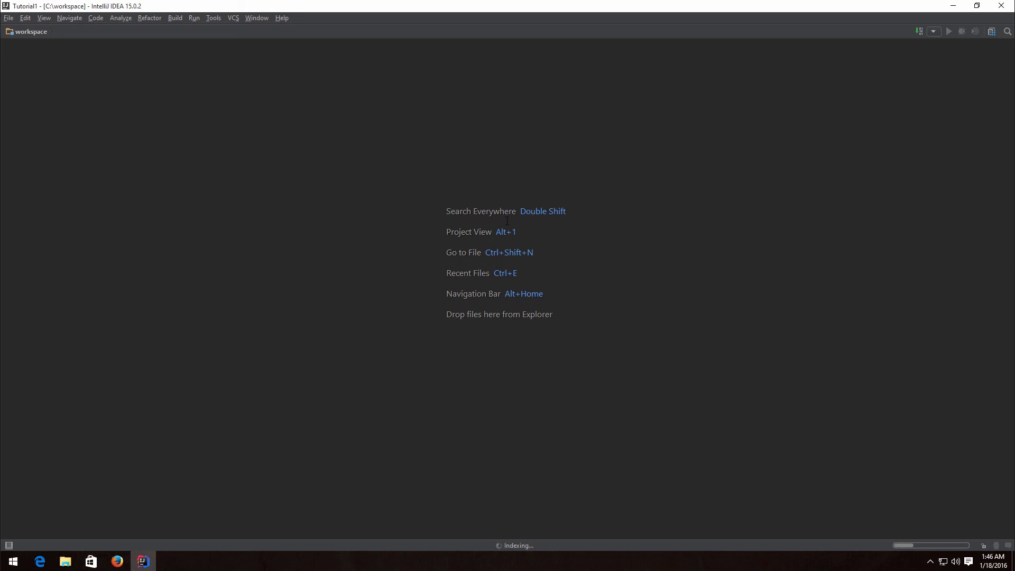
{"action": "key", "text": "alt+1"}
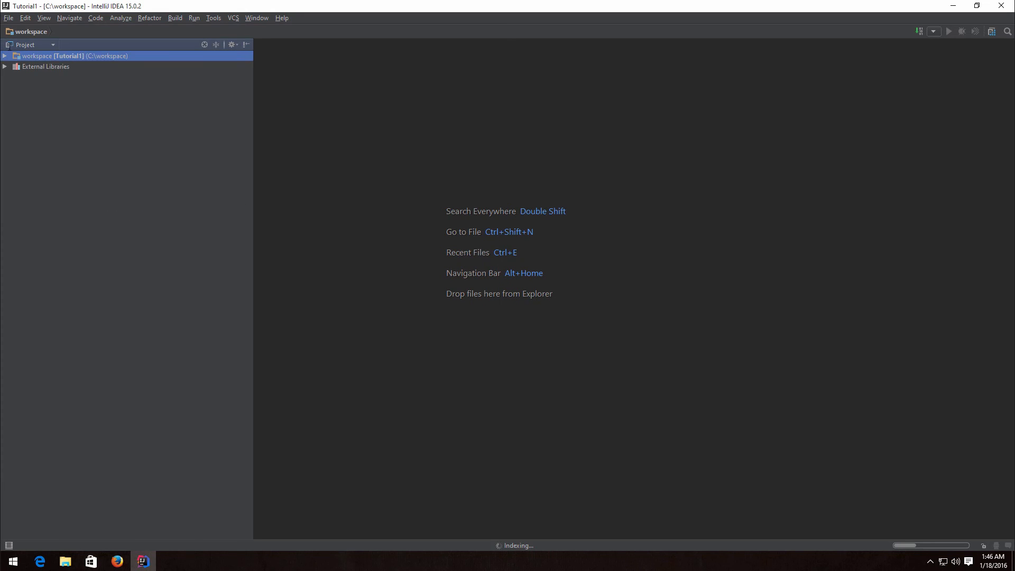
{"action": "left_click", "coordinate": [4, 55]}
{"action": "left_click", "coordinate": [35, 78]}
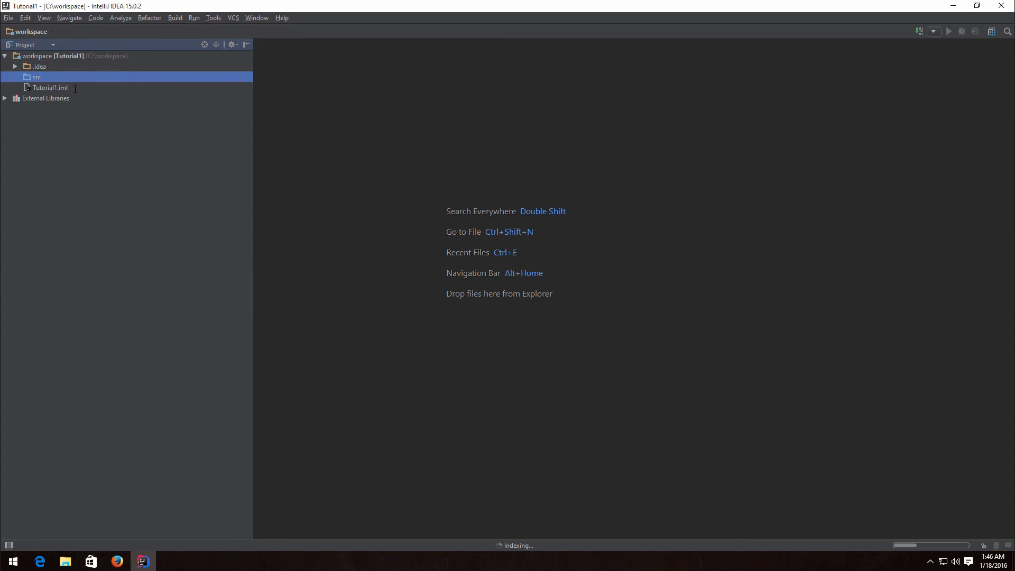
Open the module settings in Project Structure and dismiss them without changes.
{"action": "key", "text": "F4"}
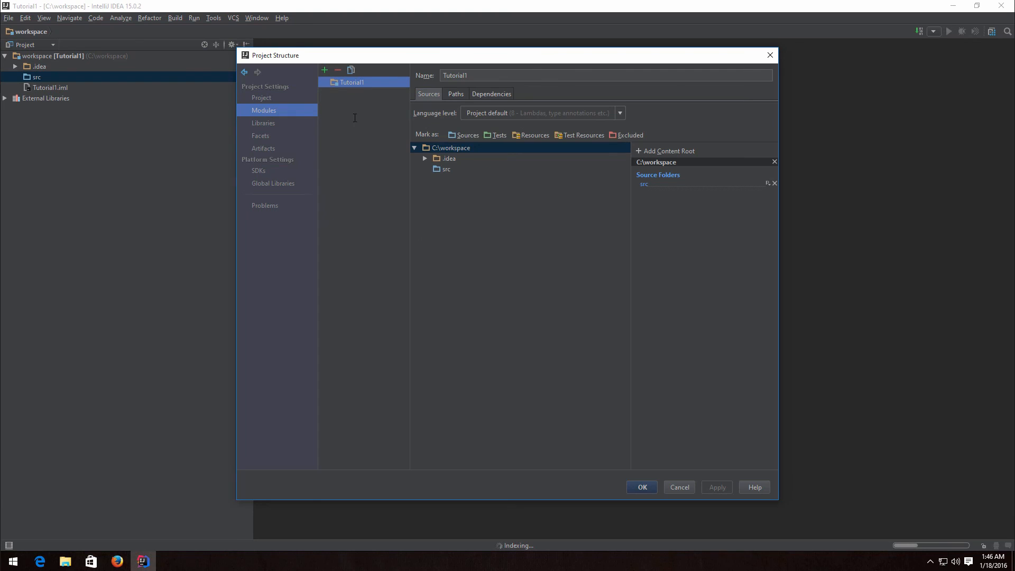
{"action": "left_click", "coordinate": [679, 487]}
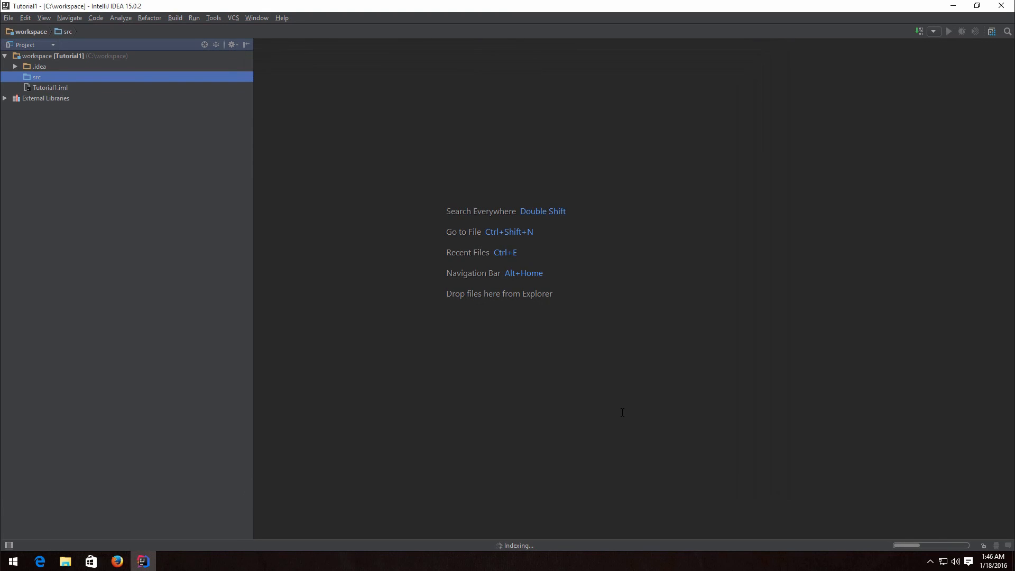